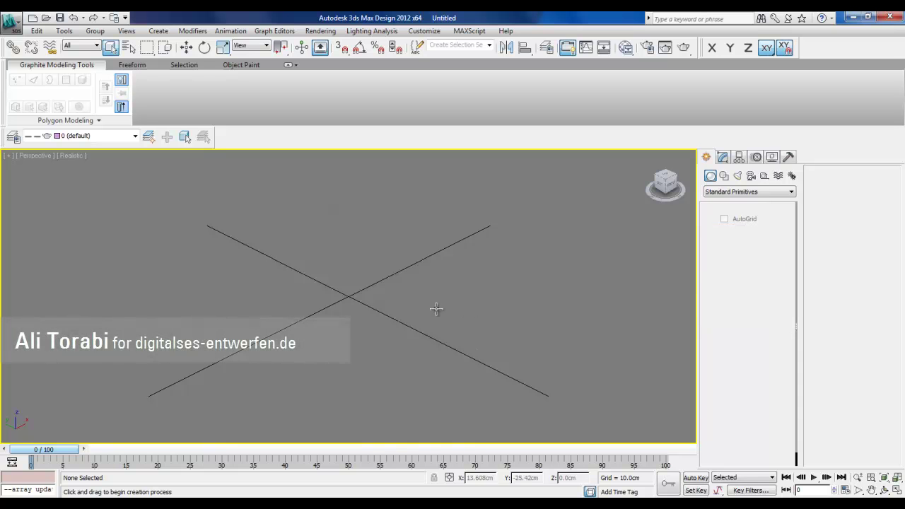
- Draw a flat box near the grid centre and a sphere beside it
left_click_drag(358, 283, 354, 309)
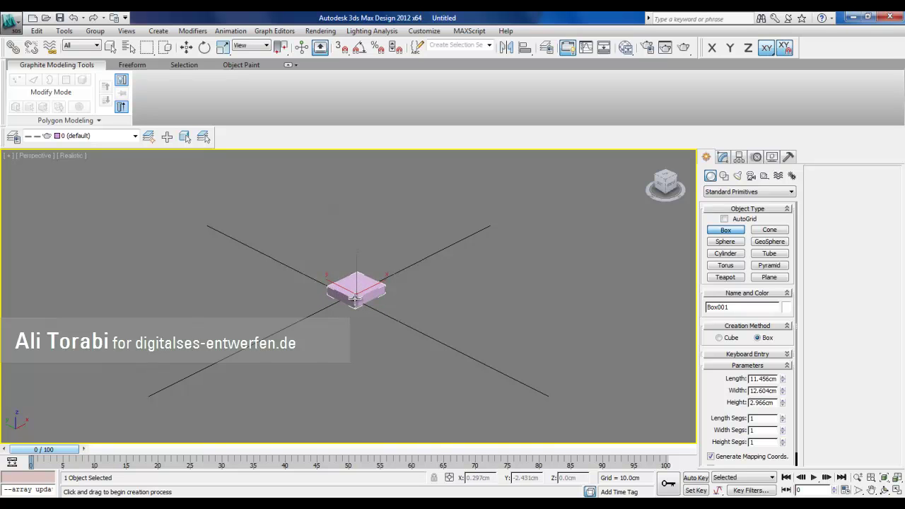
left_click(355, 295)
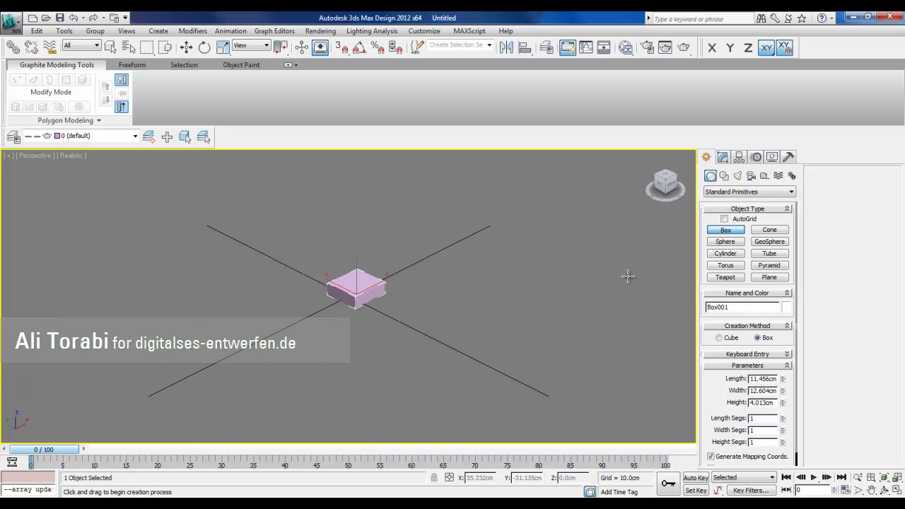
left_click(737, 243)
left_click_drag(431, 304, 432, 311)
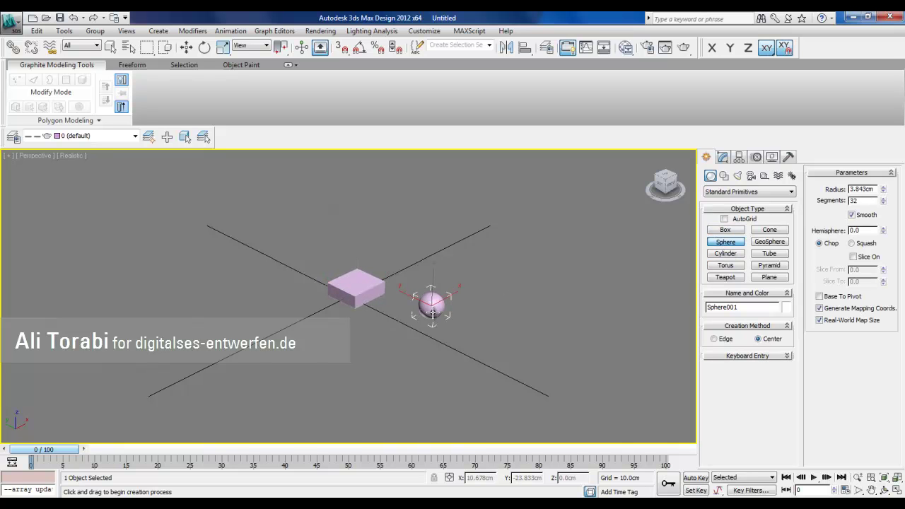
- Align the sphere to the box's centre on X, Y and Z
left_click(524, 48)
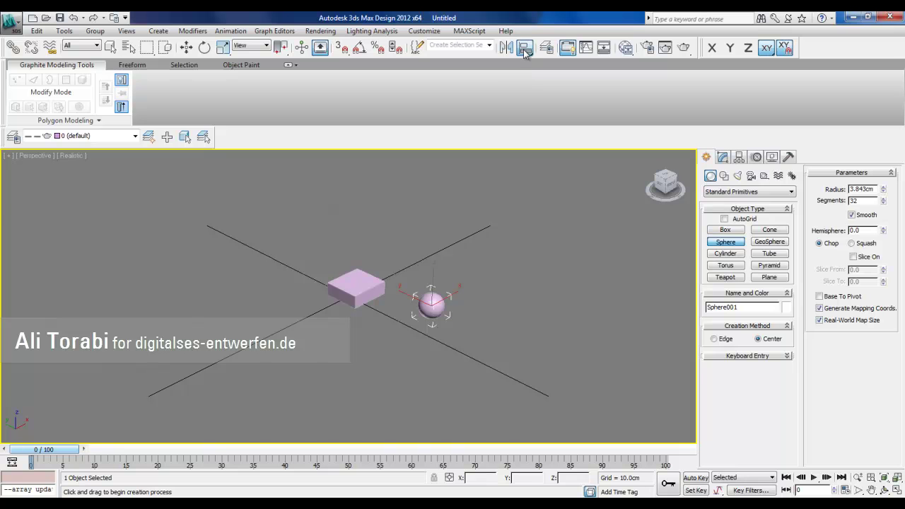
left_click(378, 296)
left_click(597, 165)
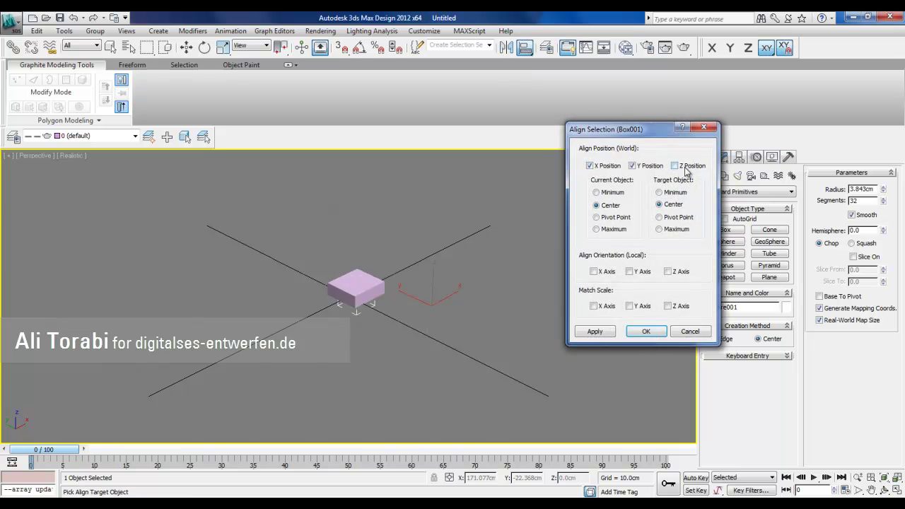
left_click(677, 165)
left_click(643, 330)
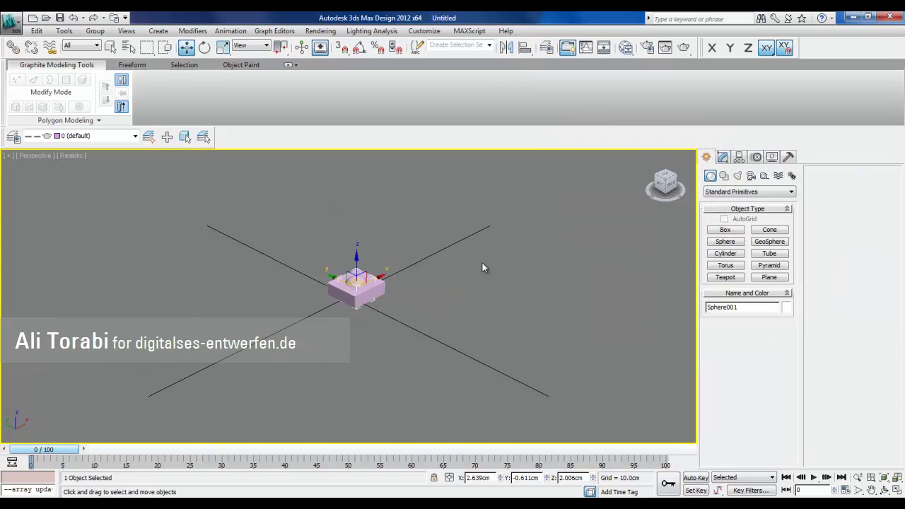
- Enlarge the sphere's radius to 4.503cm so it domes out of the box top
key("z")
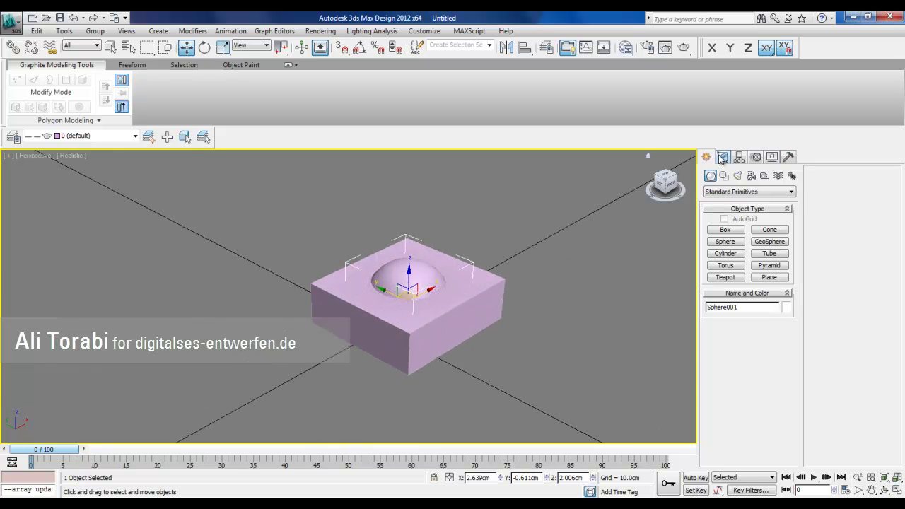
left_click(721, 157)
left_click_drag(778, 319, 778, 308)
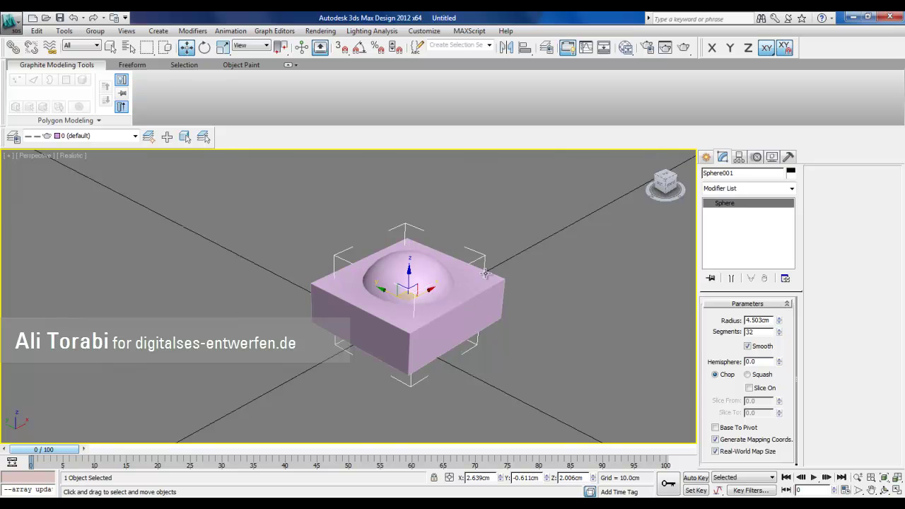
middle_click_drag(497, 316, 439, 314)
- Make Box001 a Boolean Subtraction (A-B) with Sphere001 as operand B
left_click(439, 314)
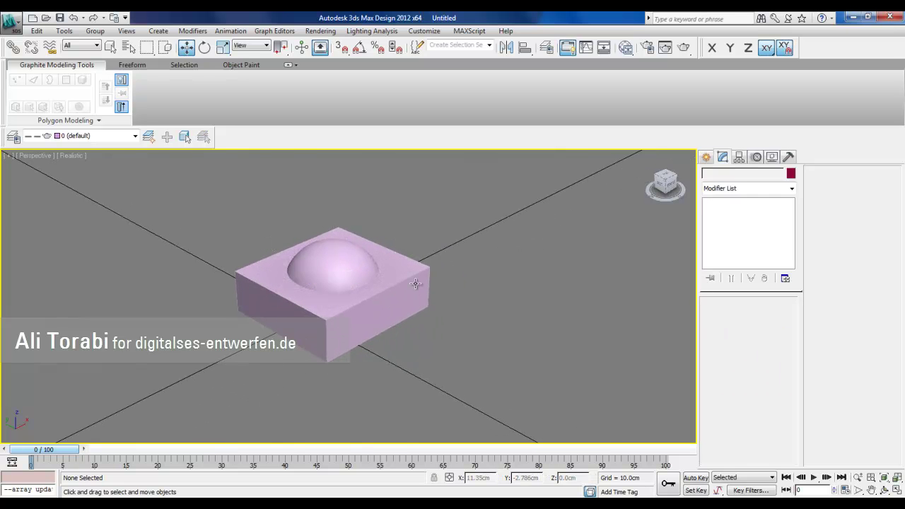
left_click(415, 284)
left_click(706, 157)
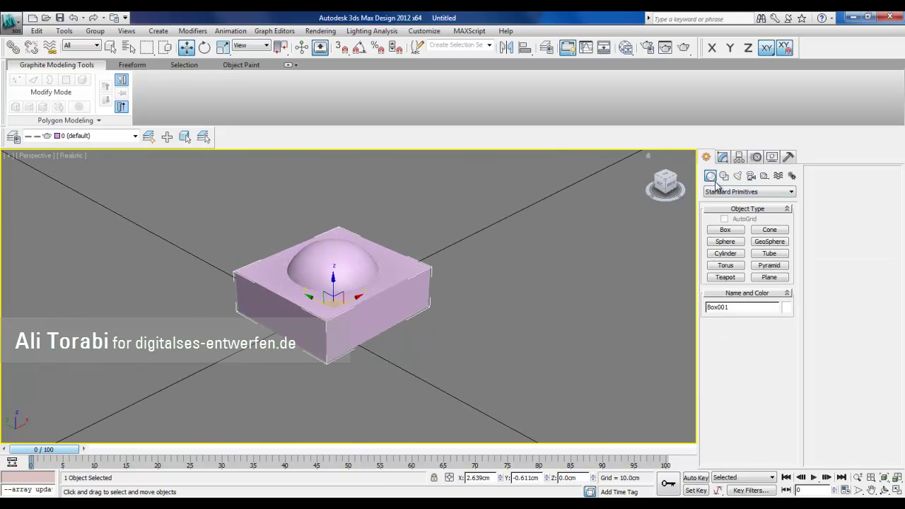
left_click(747, 191)
left_click(735, 219)
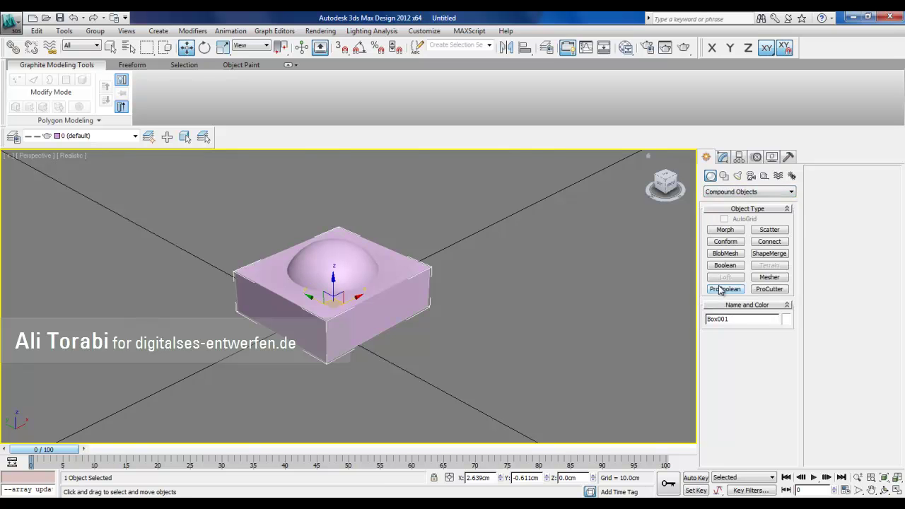
left_click(724, 265)
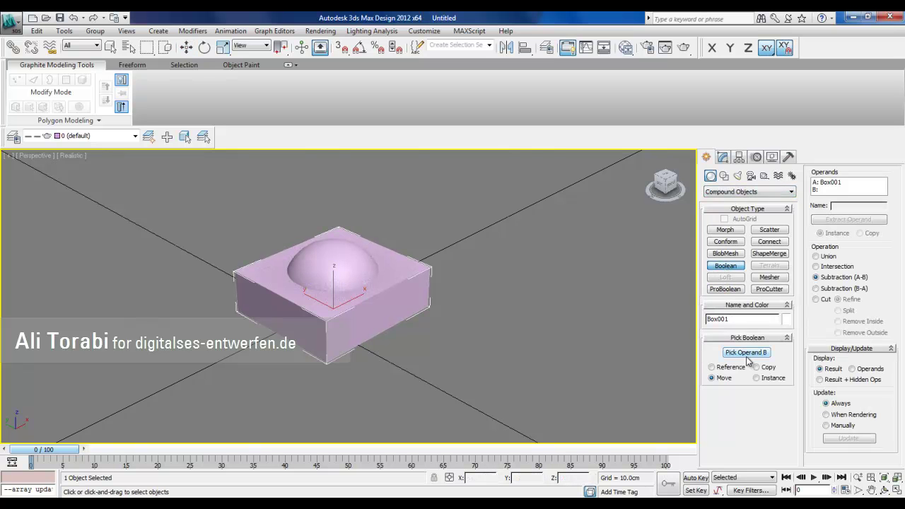
left_click(745, 353)
left_click(328, 260)
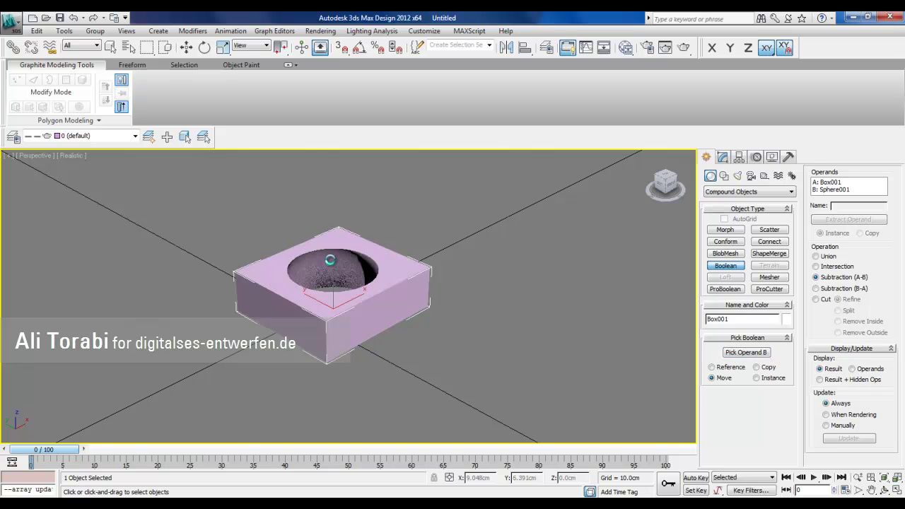
middle_click_drag(439, 261, 398, 325, "alt")
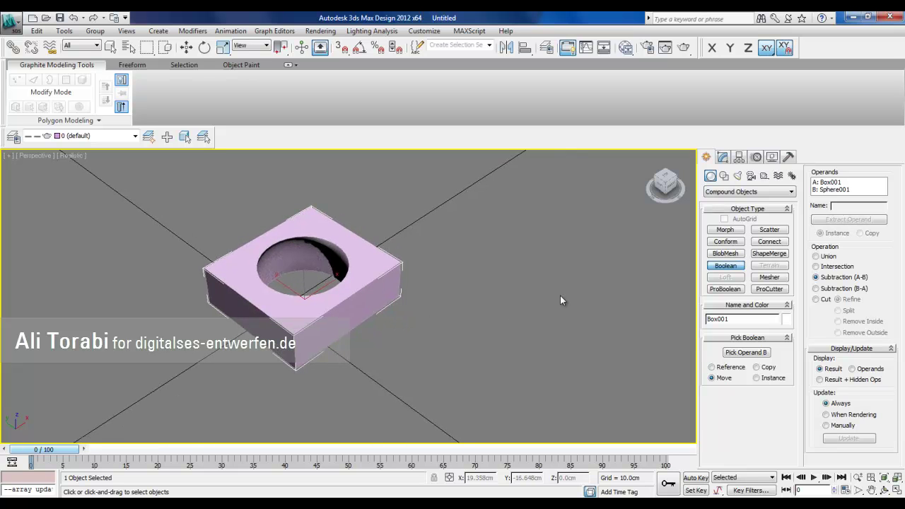
middle_click_drag(594, 292, 481, 322)
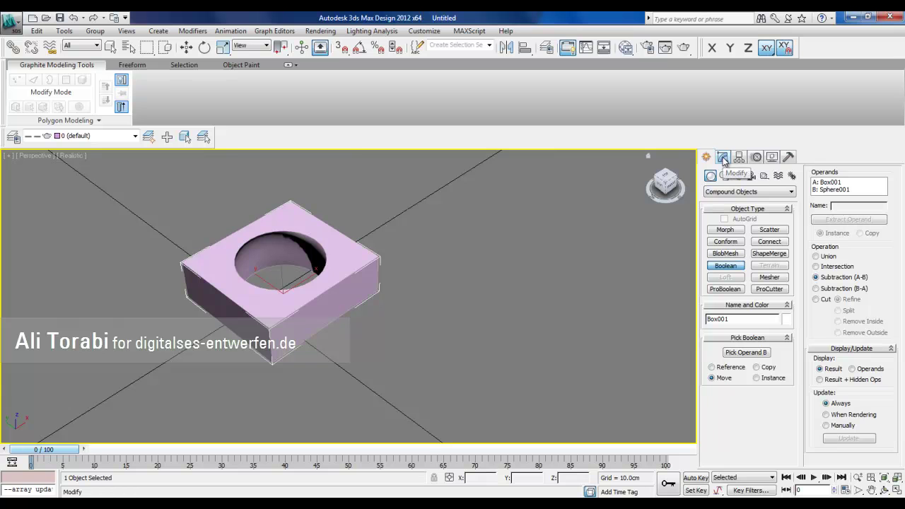
- Open the Boolean's operands in Modify and select the B: Sphere001 operand
left_click(723, 158)
left_click(708, 203)
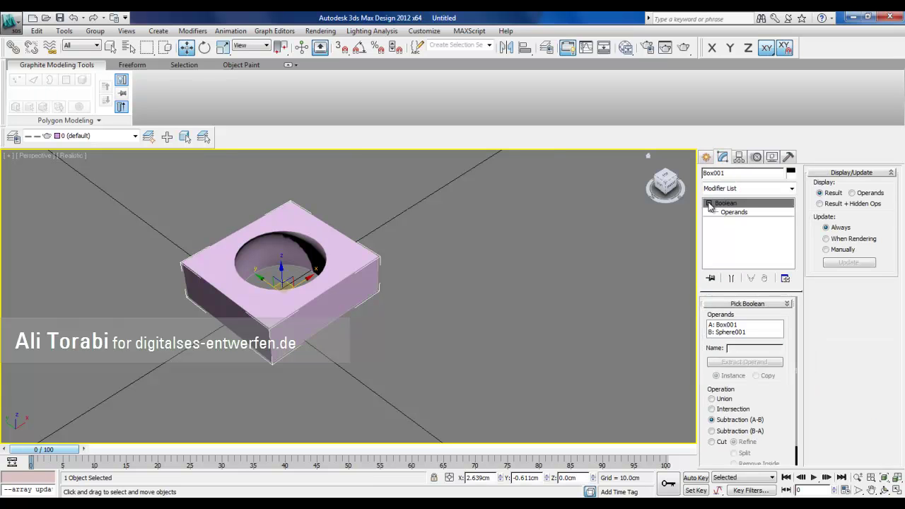
left_click(734, 212)
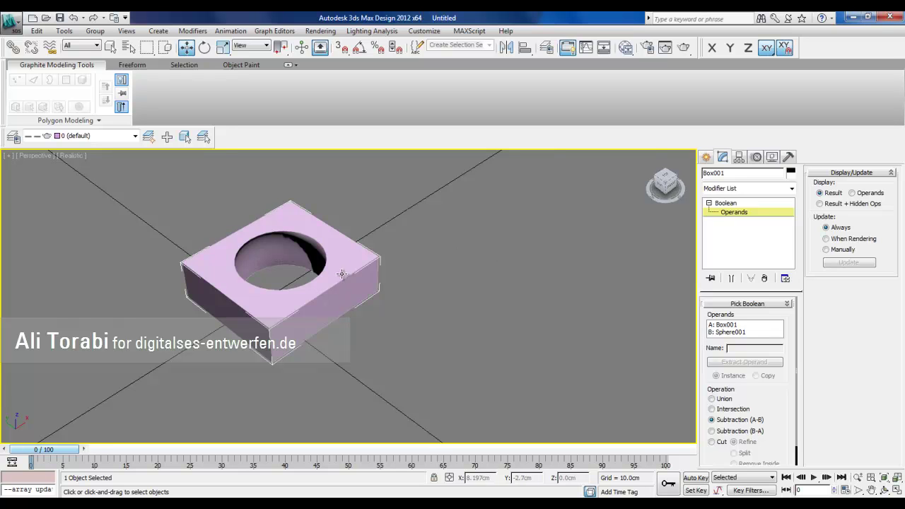
left_click(301, 269)
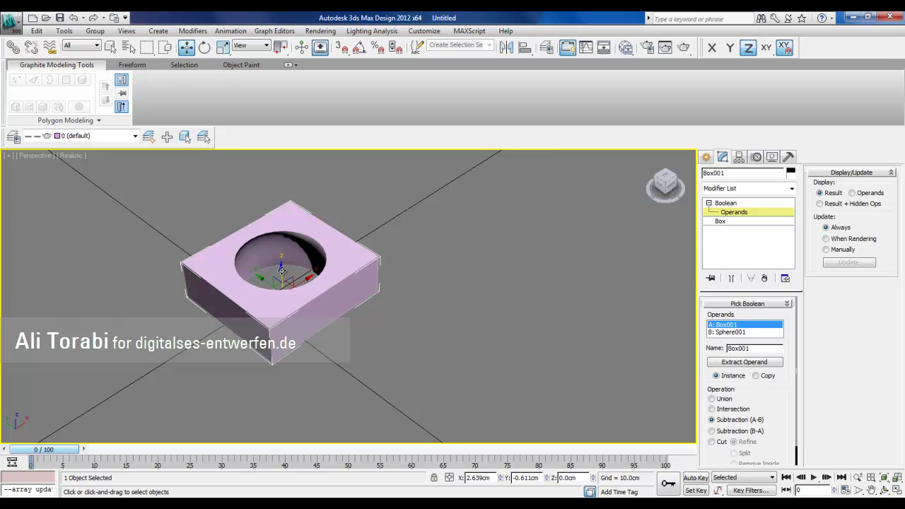
left_click_drag(281, 269, 632, 303)
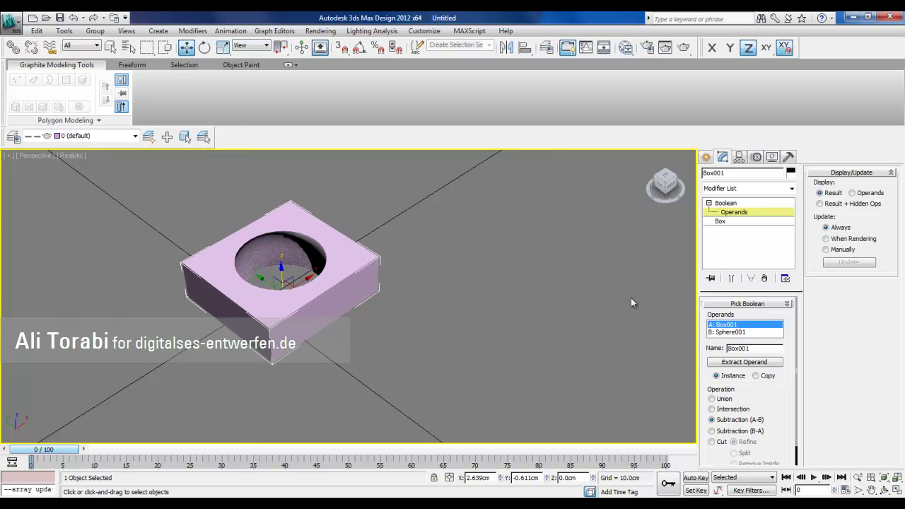
left_click(725, 332)
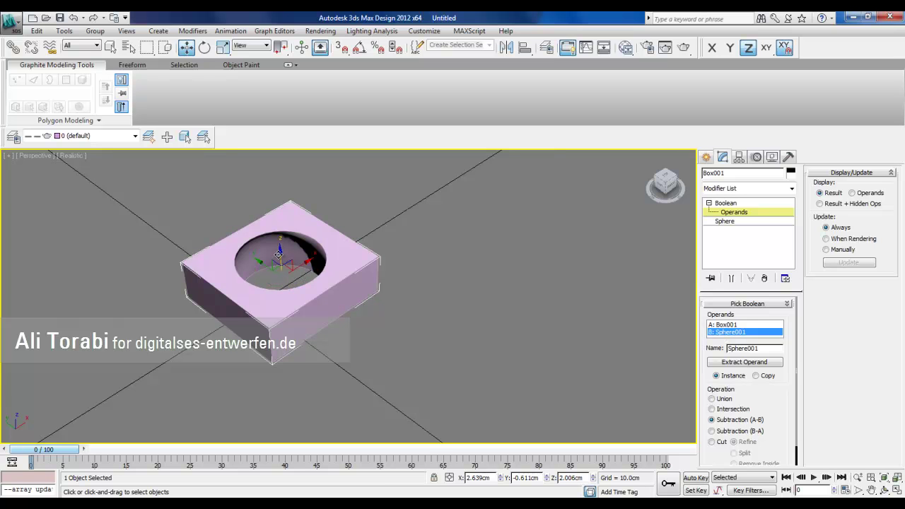
- Move the sphere operand along Z until the hollow becomes a bowl
mouse_move(279, 253)
left_mouse_down()
mouse_move(277, 207)
mouse_move(286, 249)
mouse_move(289, 198)
mouse_move(293, 256)
mouse_move(286, 212)
left_mouse_up()
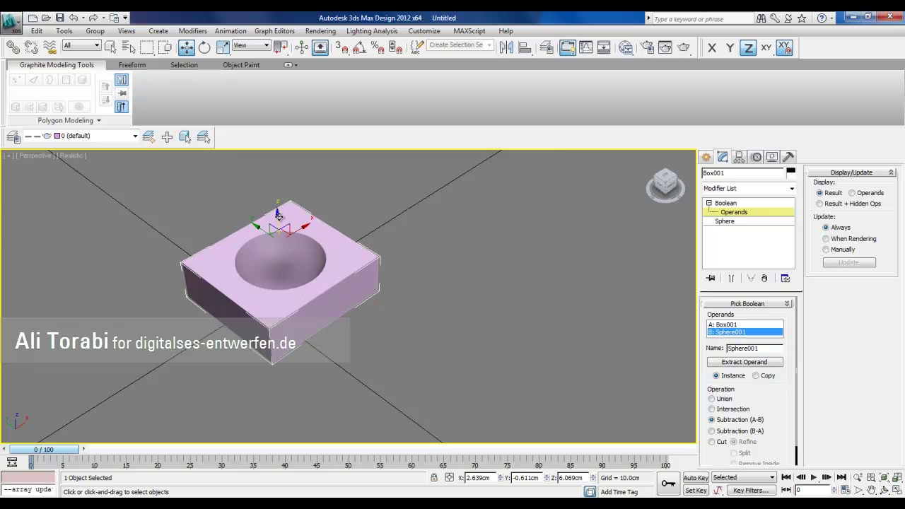
left_click_drag(277, 214, 277, 244)
scroll(313, 303, "up", 3)
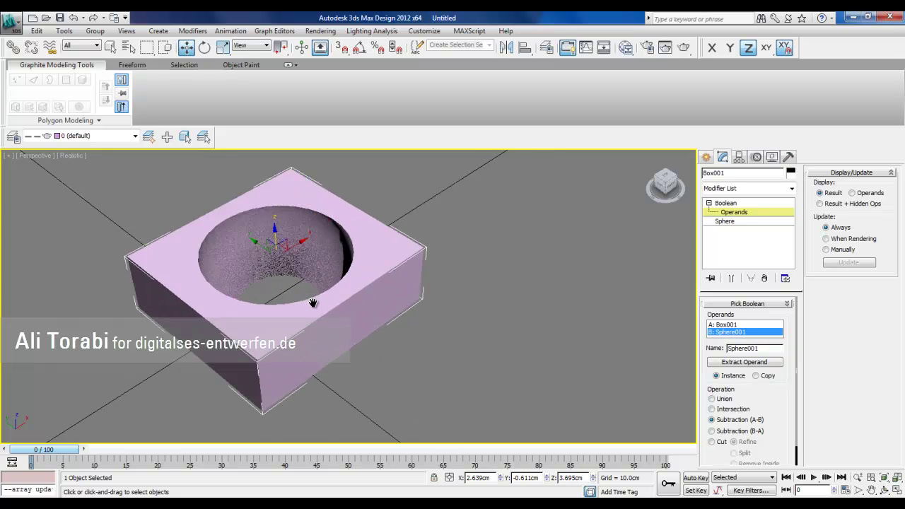
middle_click_drag(300, 298, 314, 300)
left_click_drag(288, 233, 289, 218)
scroll(289, 218, "down", 2)
left_click(725, 203)
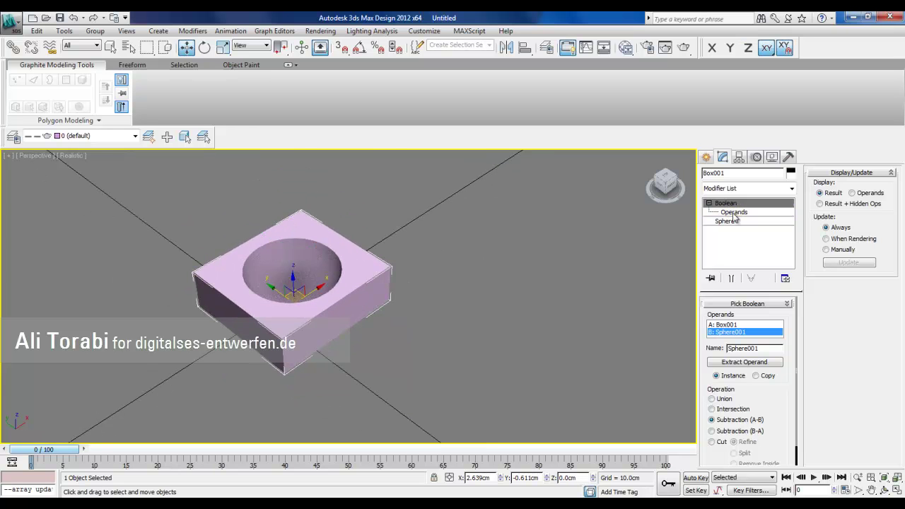
scroll(318, 316, "down", 3)
- Create a copy-type Parametric Array of the box at 10 × 10 × 1 and move its settings aside
right_click(361, 292)
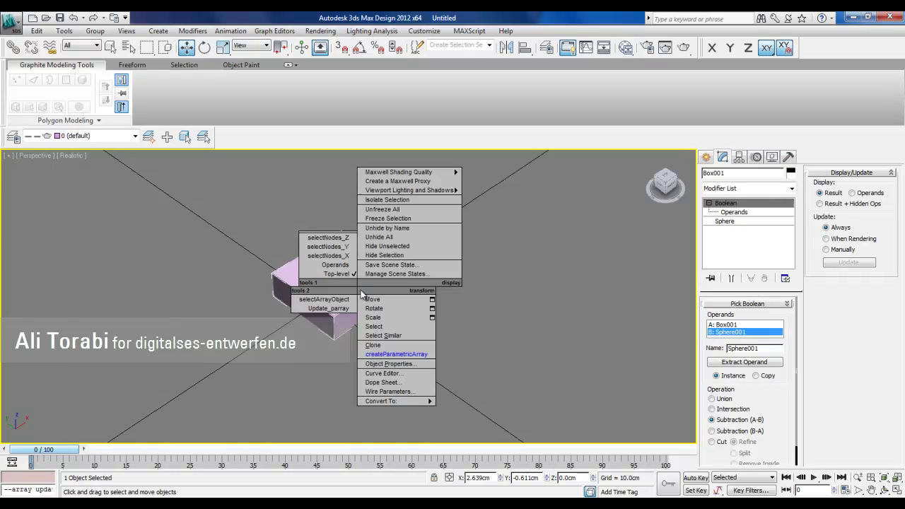
left_click(392, 353)
double_click(453, 283)
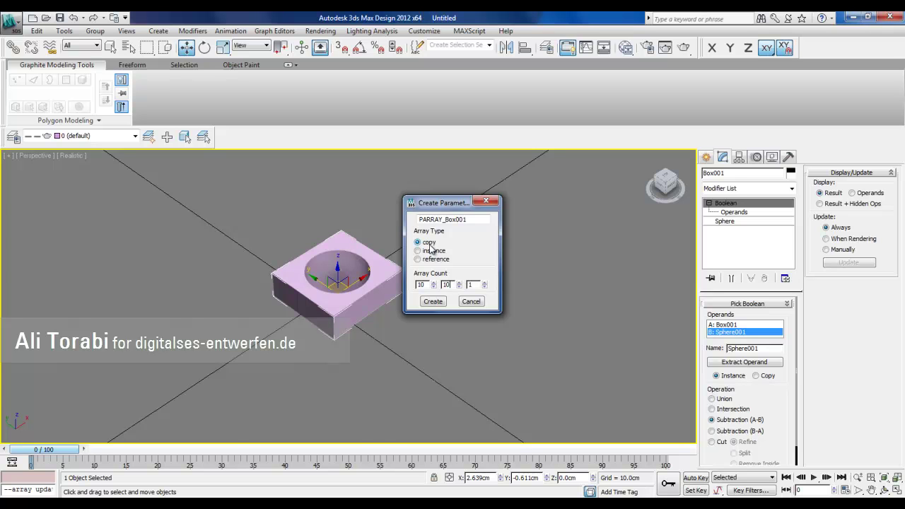
left_click(432, 301)
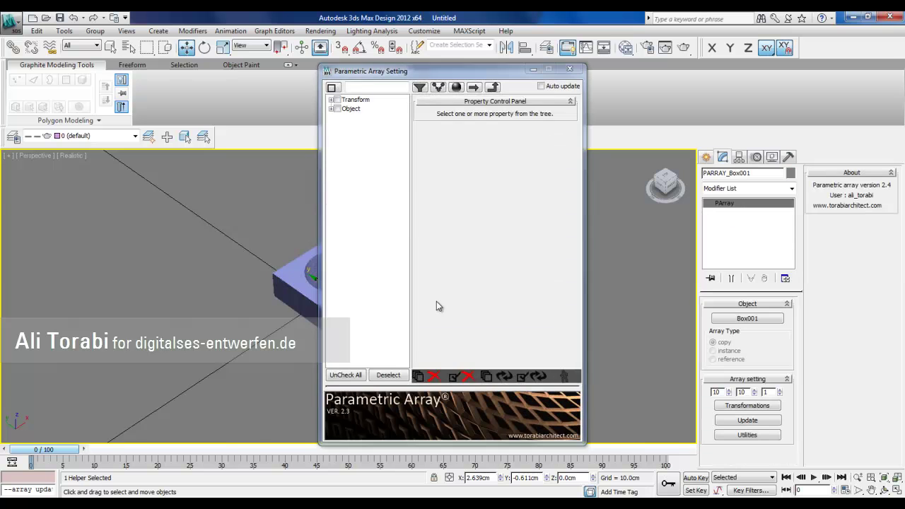
left_click_drag(382, 75, 70, 72)
- Assign a Linear Controller to the array's Transform Position to form the 10×10 grid
key("z")
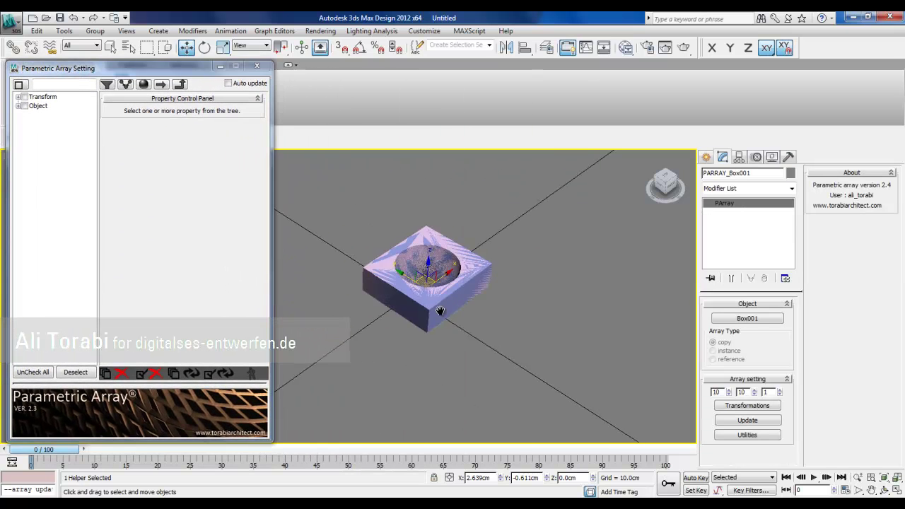
left_click(18, 97)
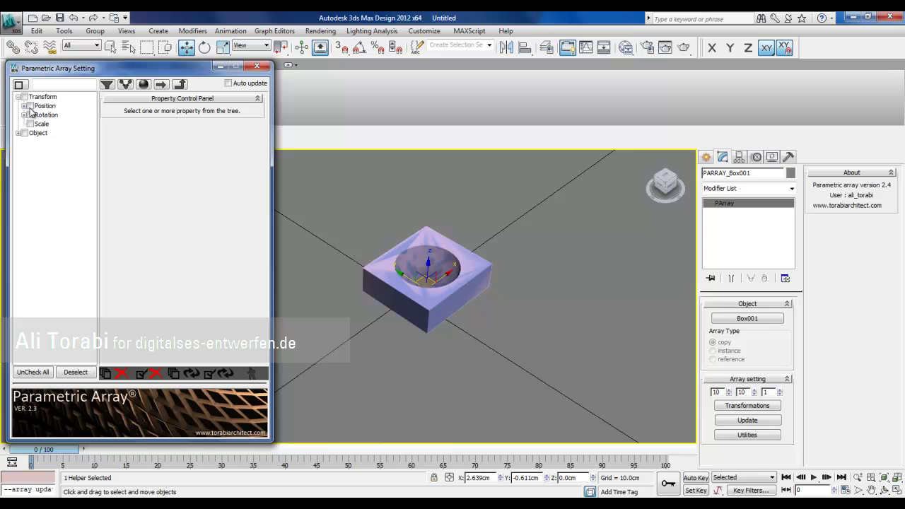
left_click(30, 105)
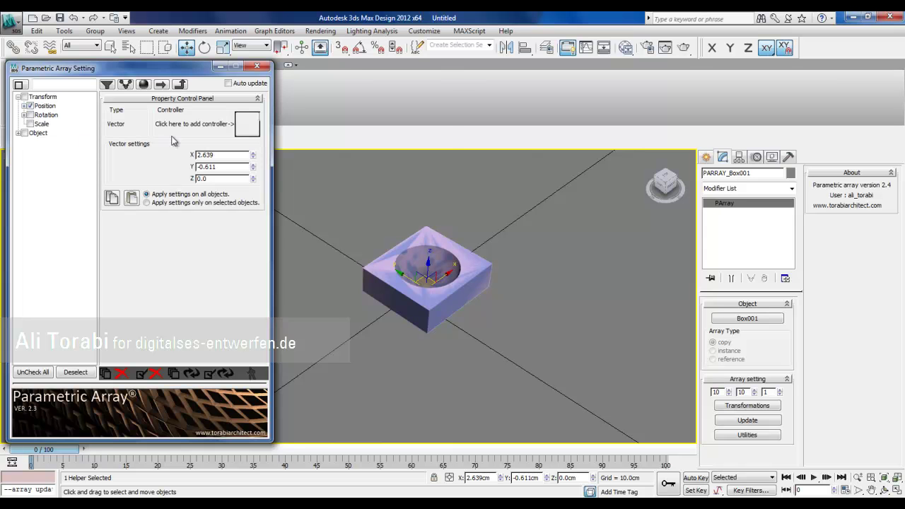
left_click(247, 125)
left_click(437, 198)
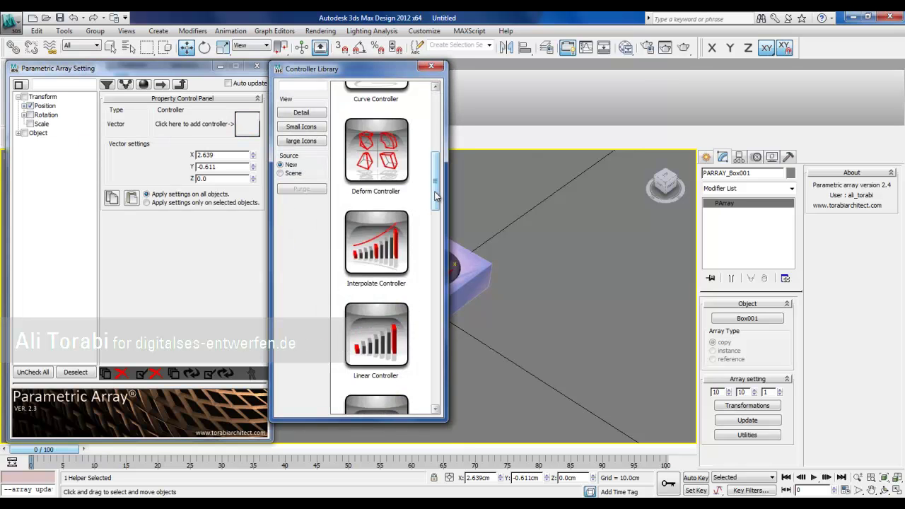
left_click_drag(384, 331, 240, 136)
left_click(431, 66)
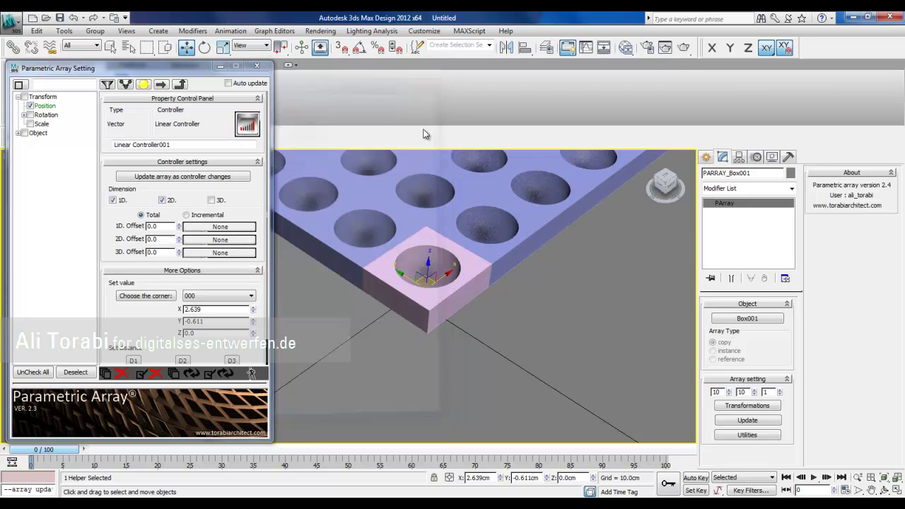
scroll(409, 228, "down", 10)
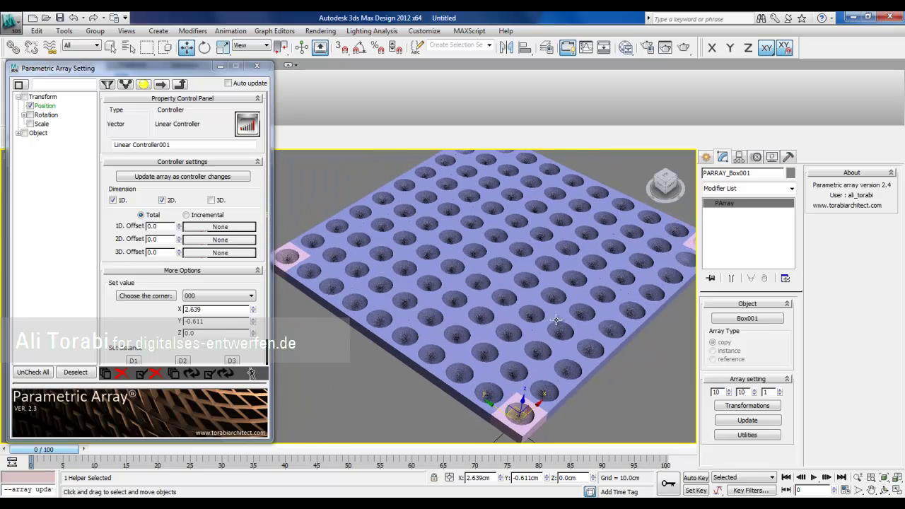
middle_click_drag(453, 304, 465, 322)
scroll(466, 322, "down", 4)
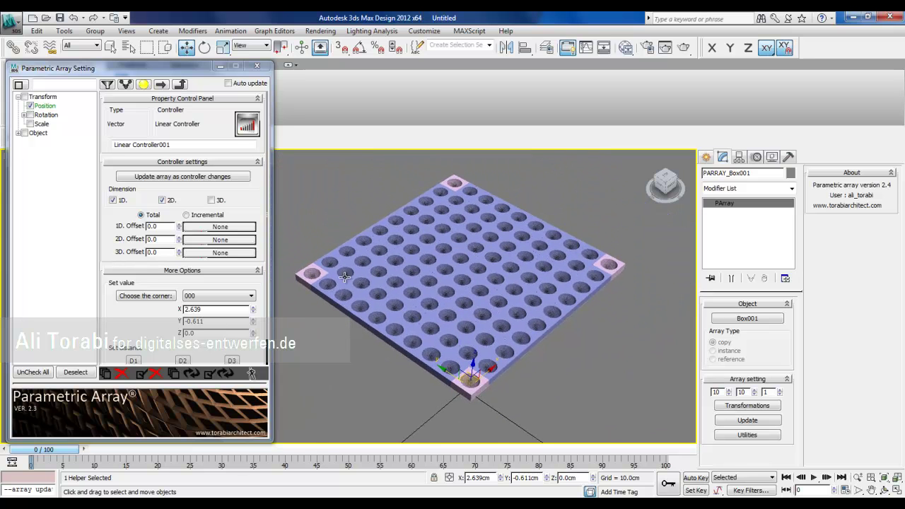
- Expand Object > Sphere001 > Operand B Transform > Position and tick Z Position
left_click(31, 106)
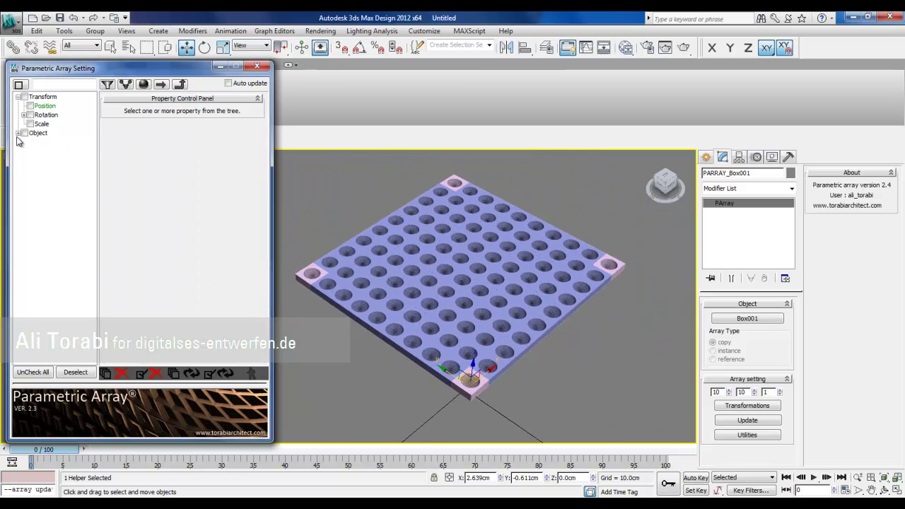
left_click(18, 133)
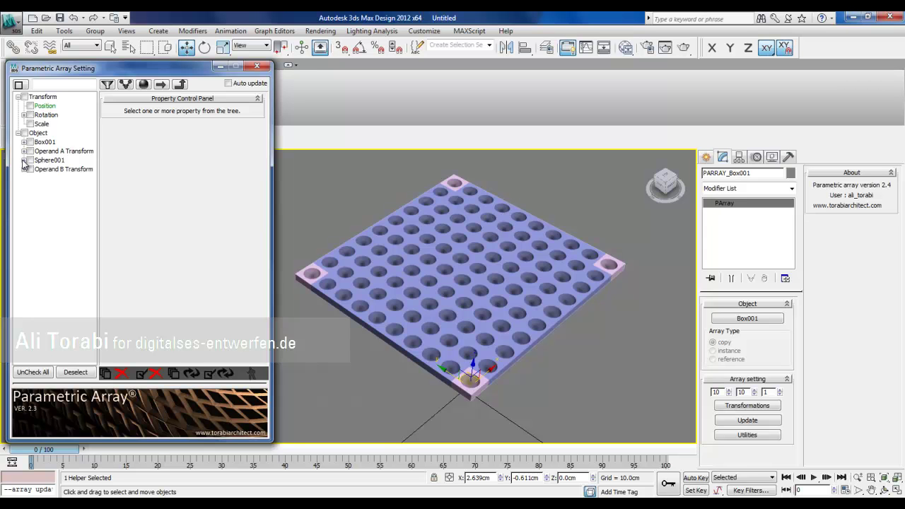
left_click(24, 160)
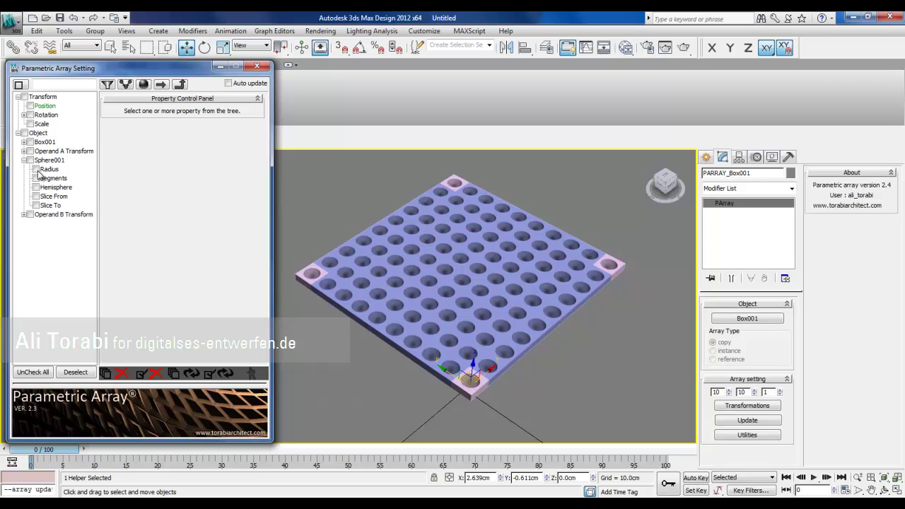
left_click(24, 214)
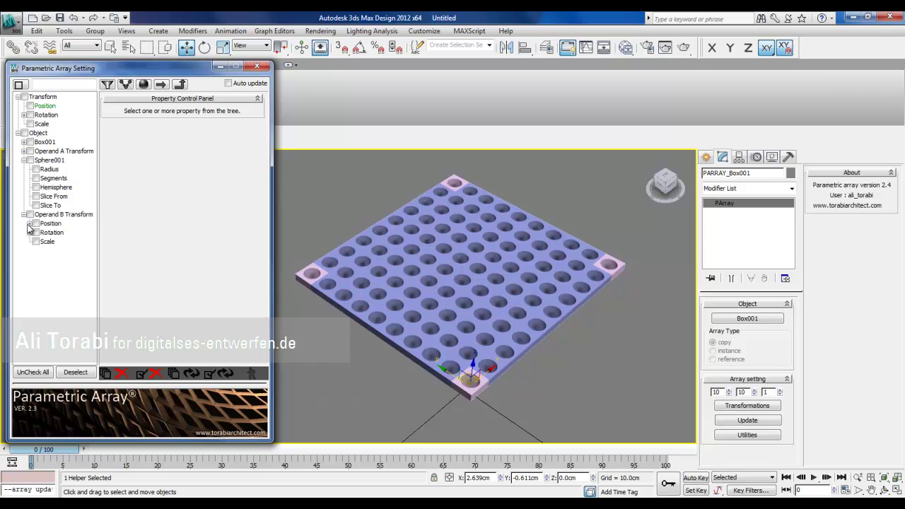
left_click(30, 223)
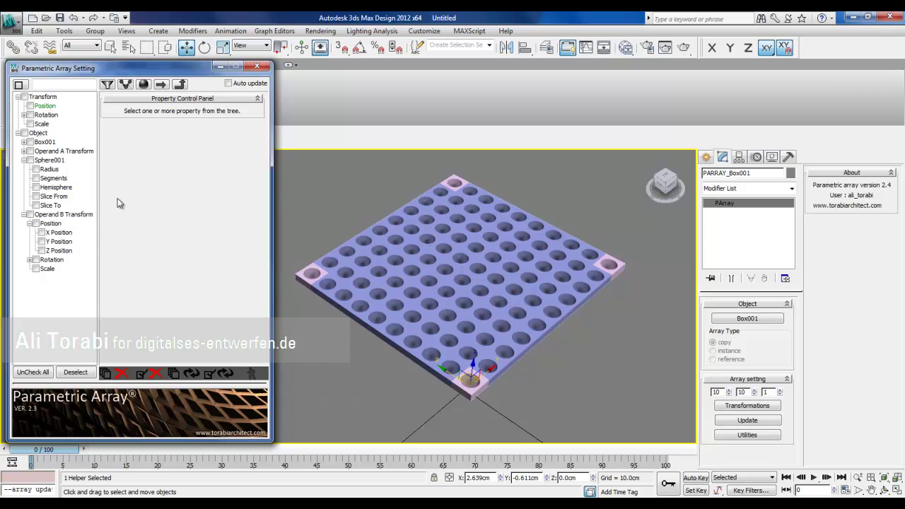
left_click(41, 250)
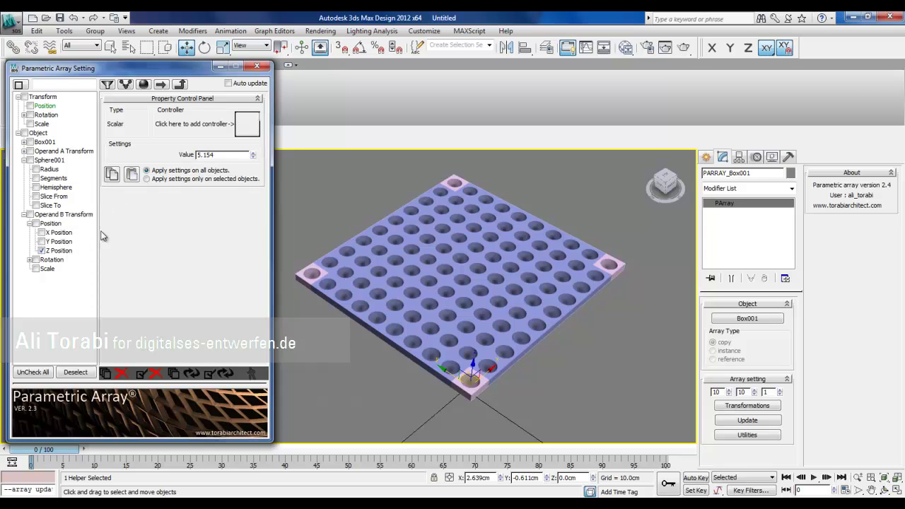
- Change the Z Position value from 5.154 to 10, then 8, then 5.0
double_click(199, 155)
type("10")
key("Return")
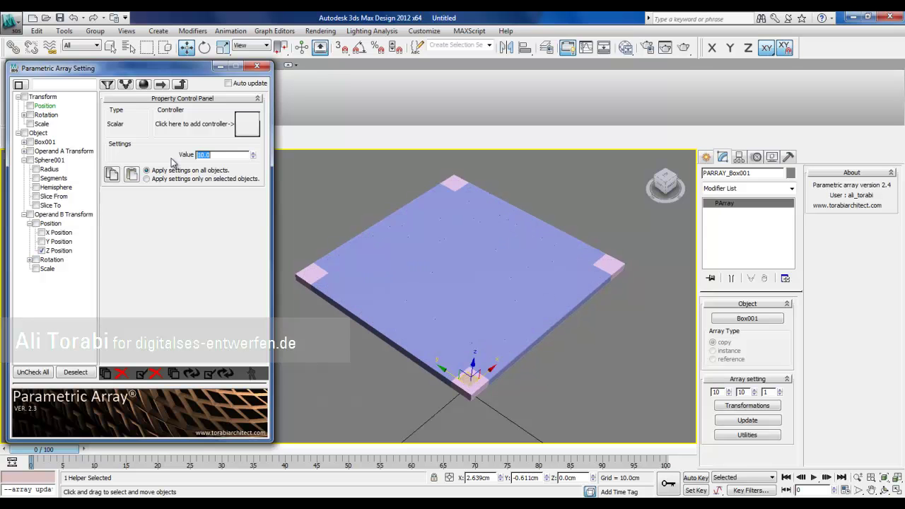
scroll(412, 250, "up", 5)
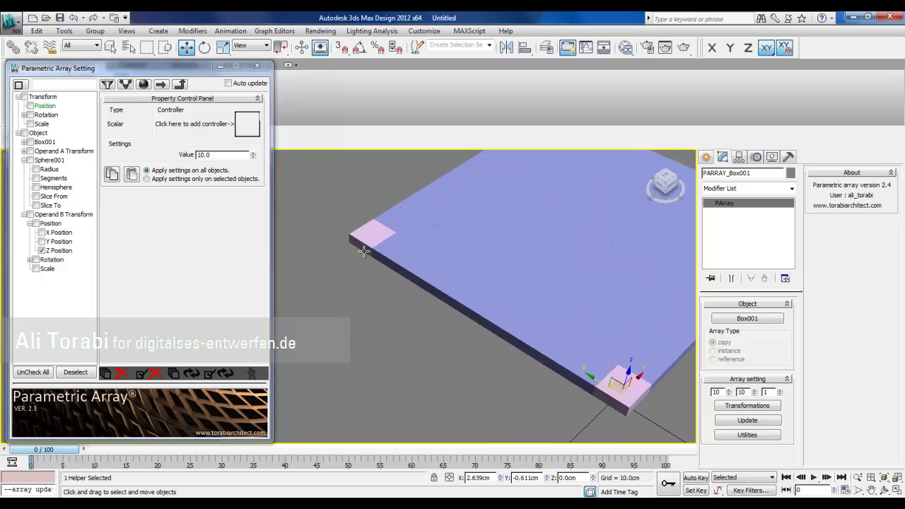
scroll(403, 316, "up", 5)
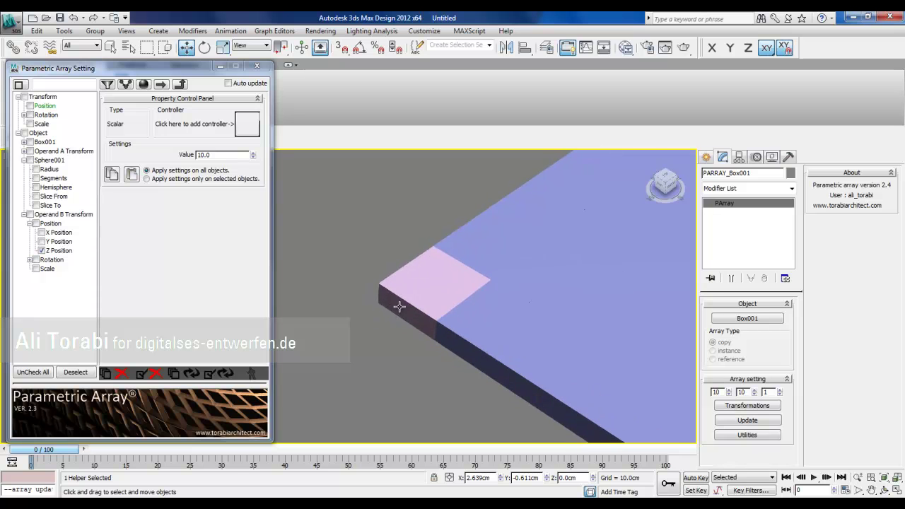
double_click(219, 154)
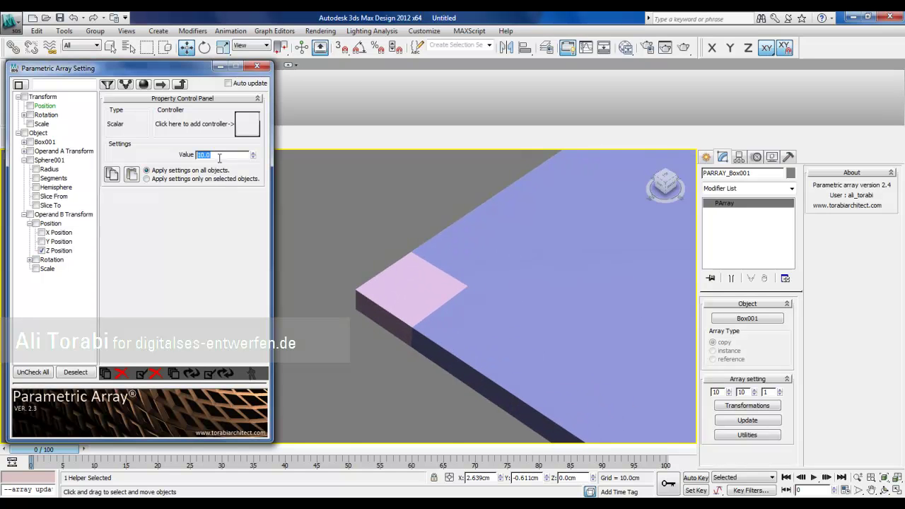
type("8")
key("Return")
middle_click_drag(391, 287, 367, 281)
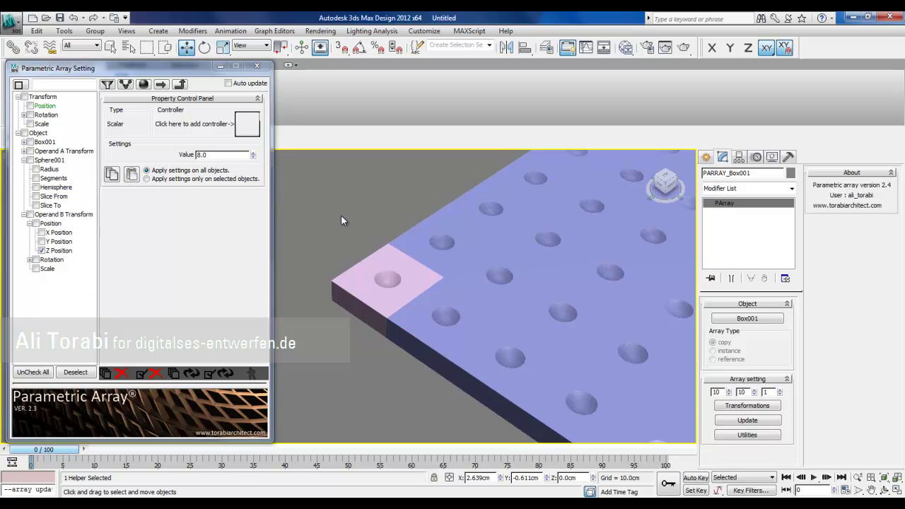
scroll(403, 307, "down", 3)
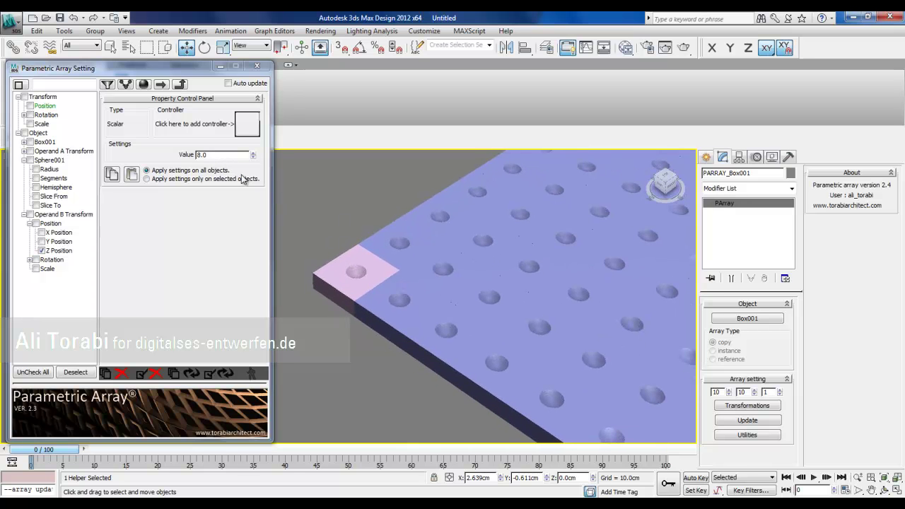
double_click(211, 154)
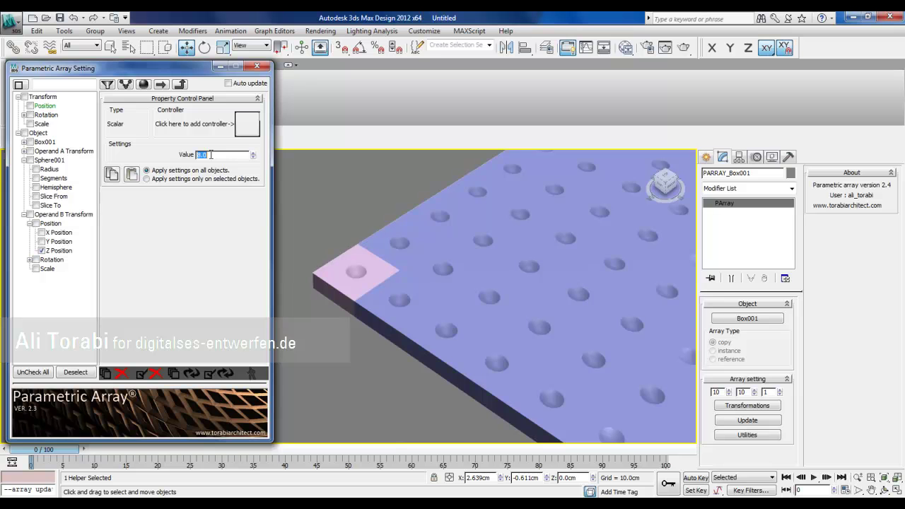
key("Return")
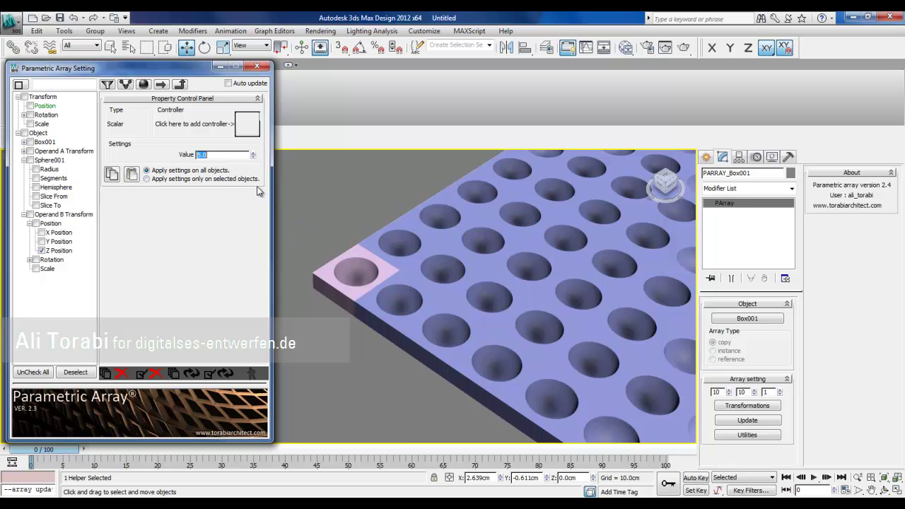
left_click(415, 267)
- Drag the Magnet Controller from the Controller Library onto the Z Position slot
key("z")
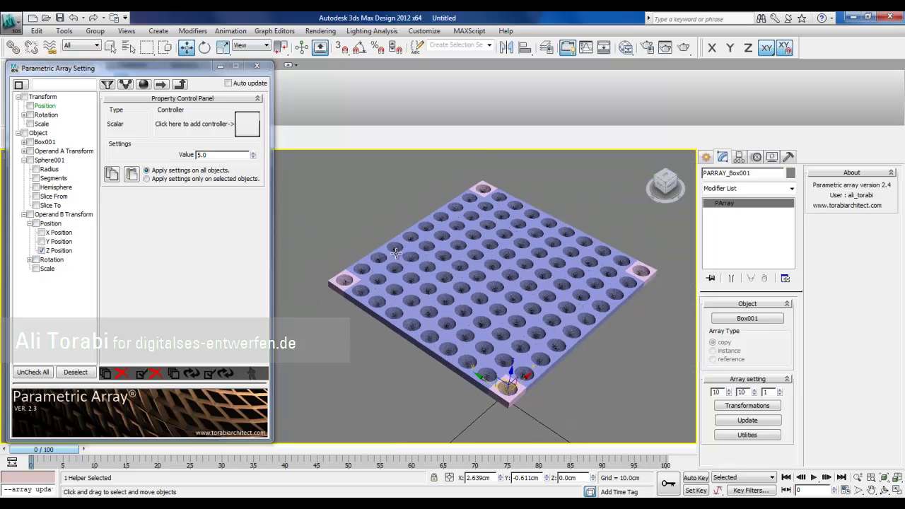
left_click(248, 132)
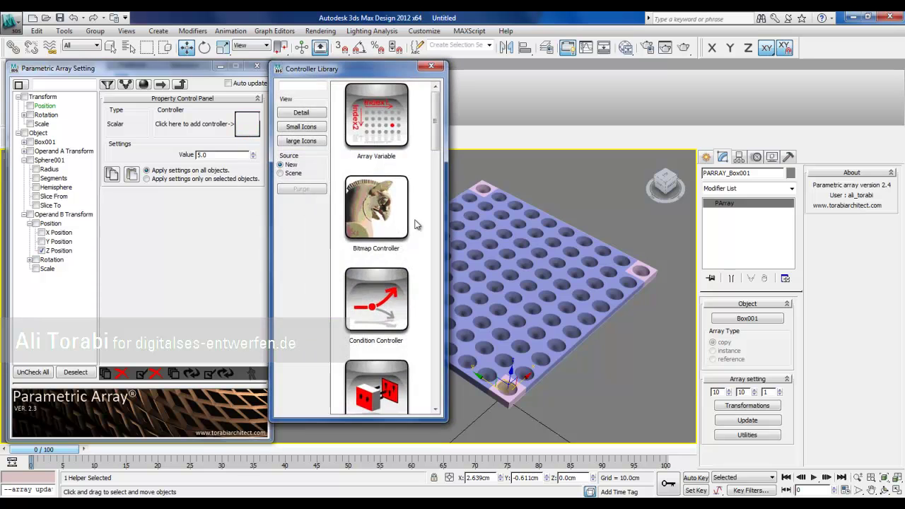
left_click_drag(435, 149, 444, 268)
left_click(376, 255)
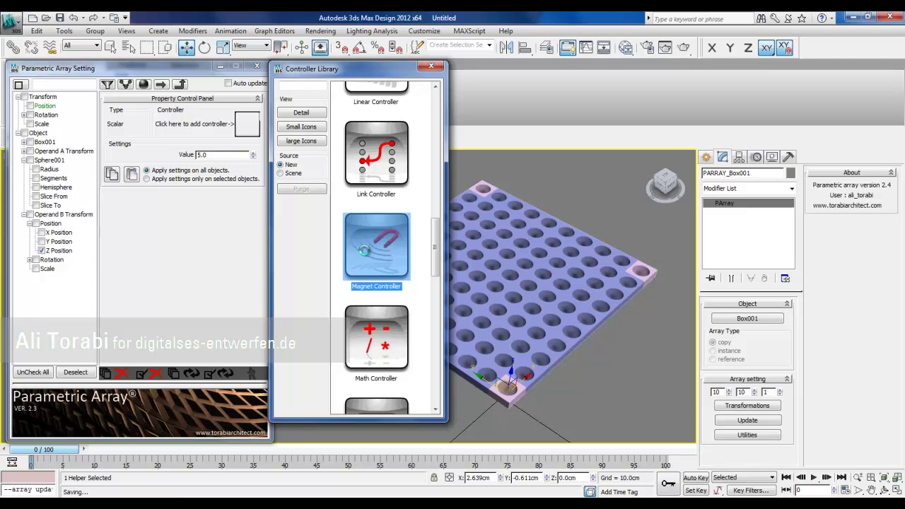
left_click_drag(373, 247, 253, 131)
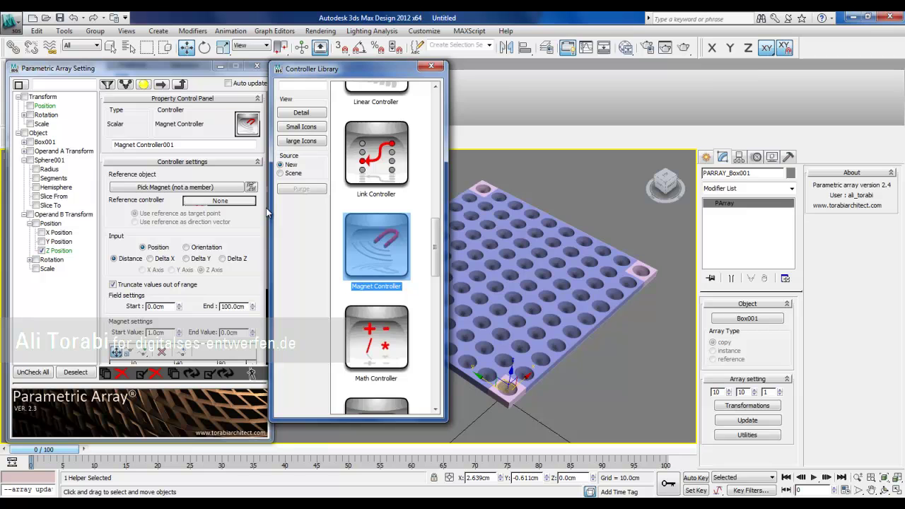
left_click(431, 67)
- Place a Standard Point helper, Point001, just beyond the slab's front edge
scroll(247, 286, "down", 3)
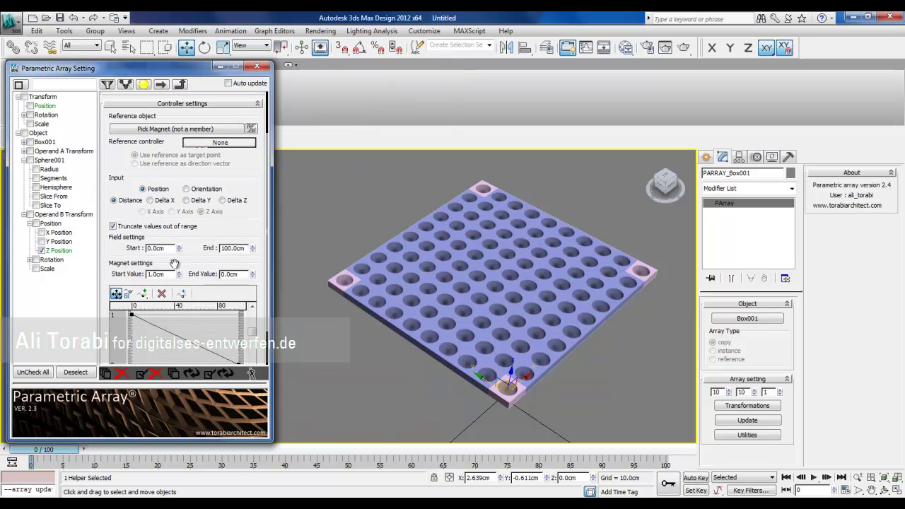
scroll(340, 301, "up", 8)
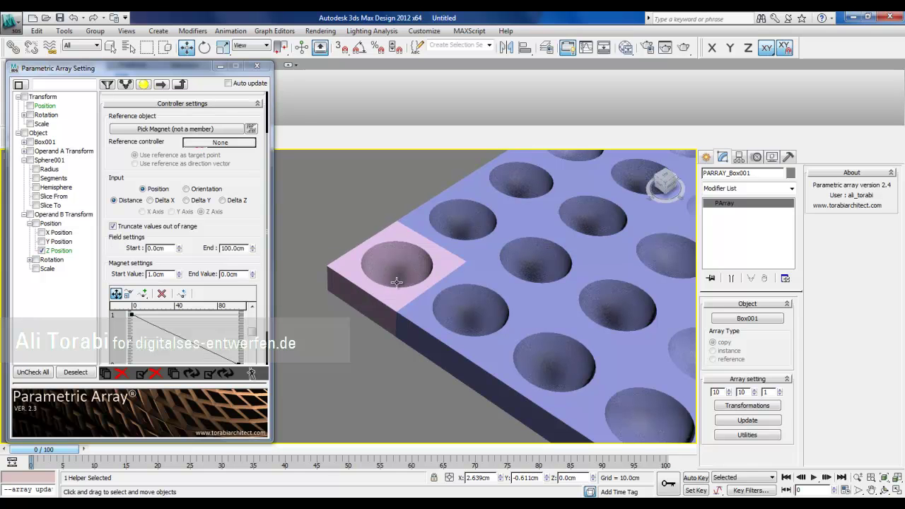
middle_click_drag(398, 298, 387, 311)
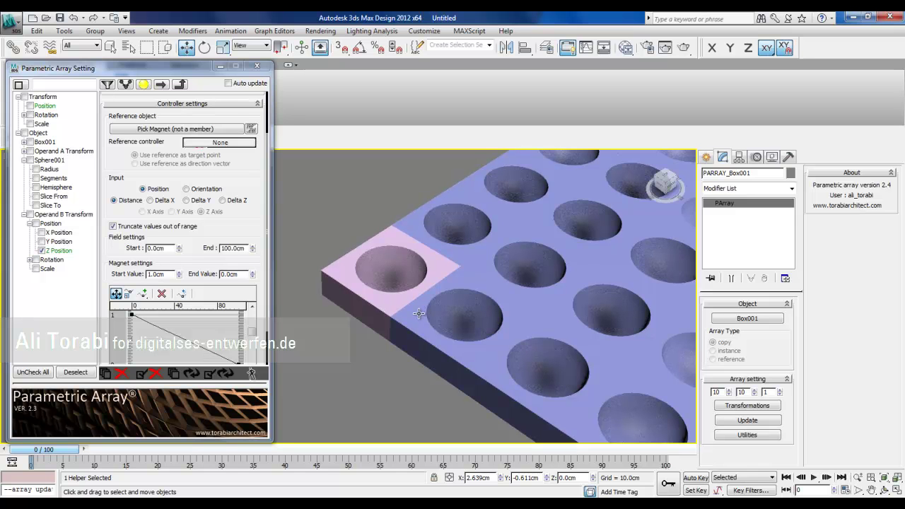
middle_click_drag(414, 315, 404, 314)
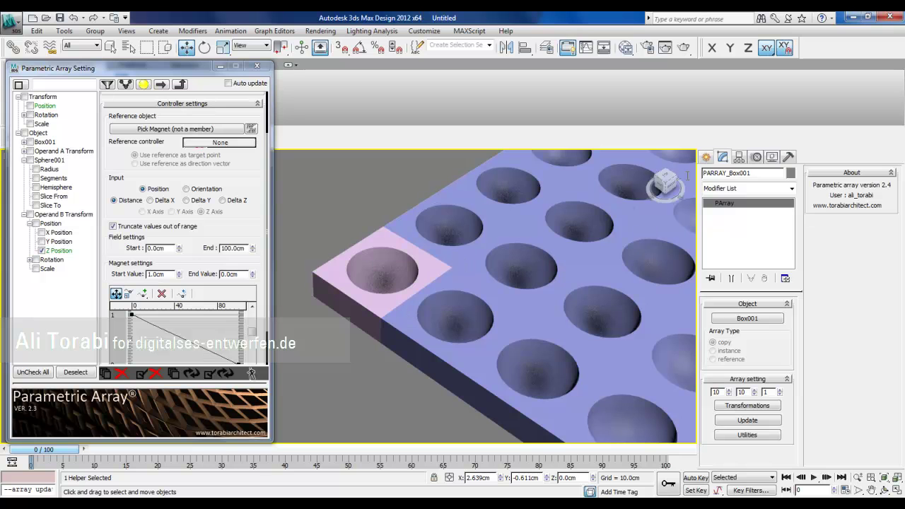
left_click(706, 157)
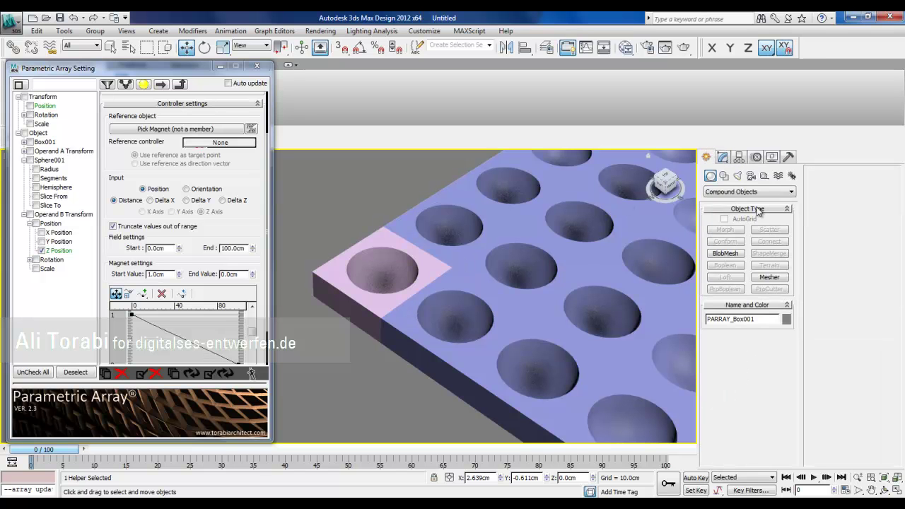
left_click(764, 176)
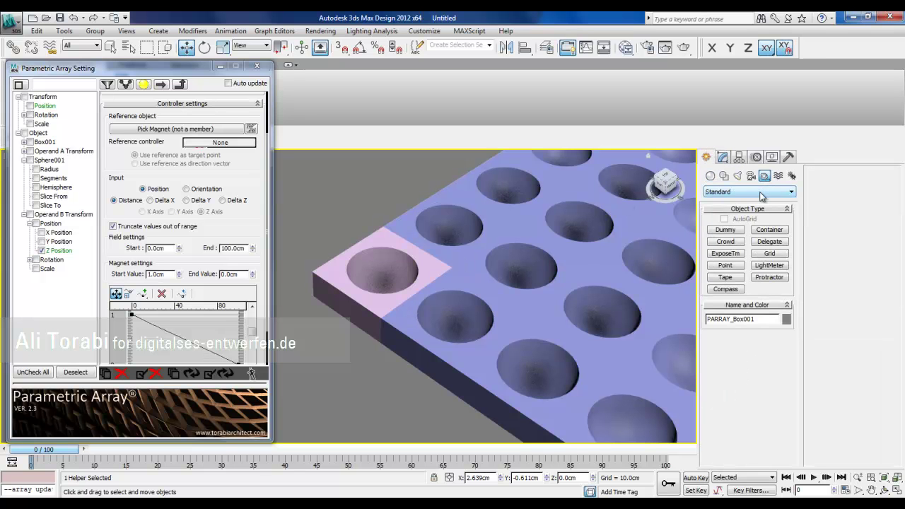
left_click(760, 193)
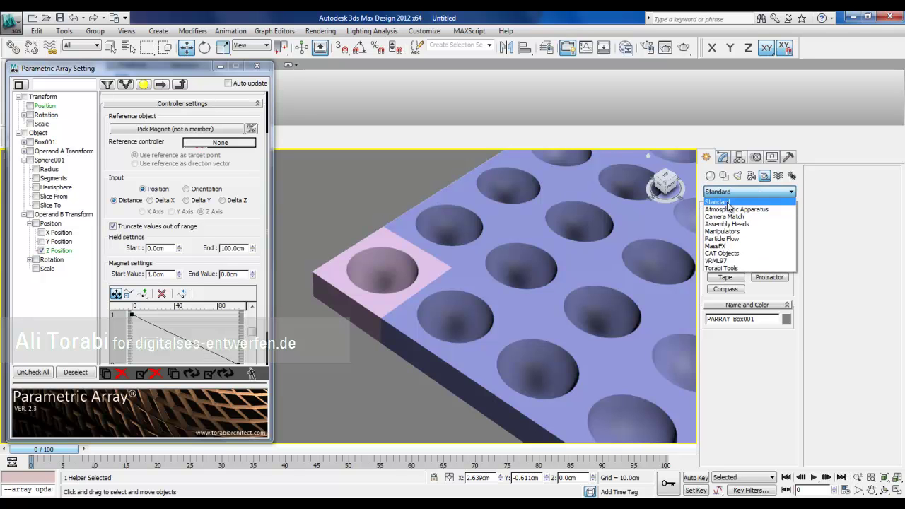
left_click(727, 203)
left_click(749, 192)
left_click(735, 202)
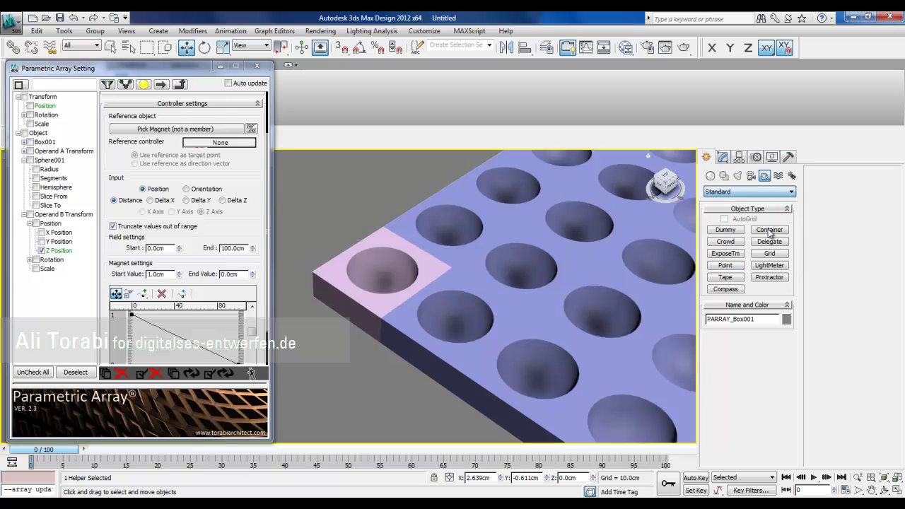
left_click(725, 265)
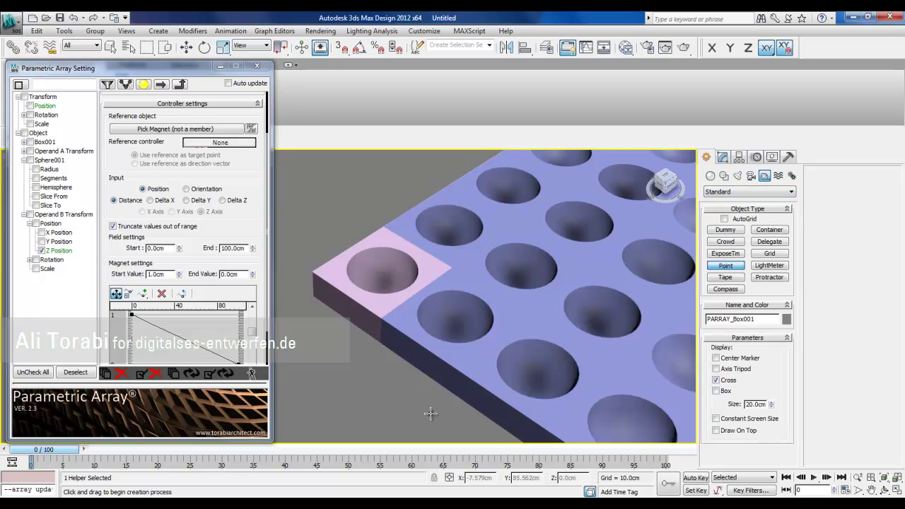
left_click(432, 372)
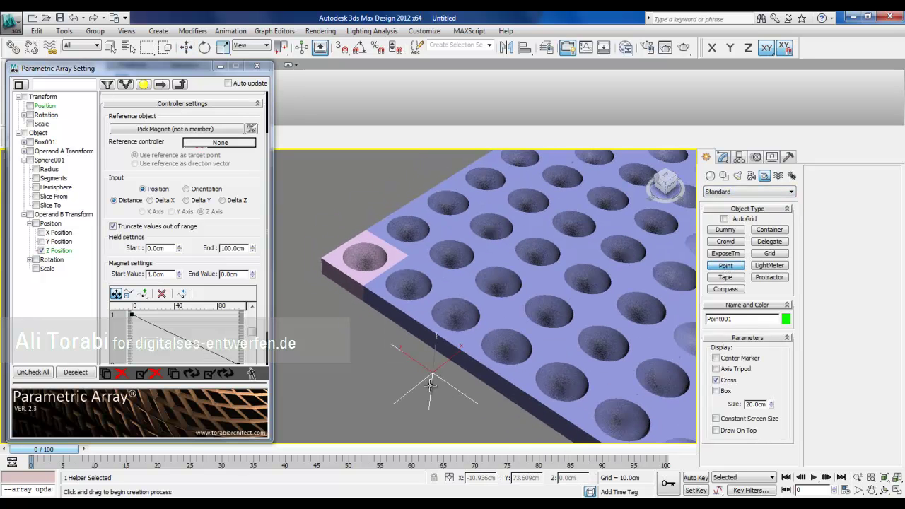
- Pick Point001 as the Magnet Controller's reference object
right_click(430, 384)
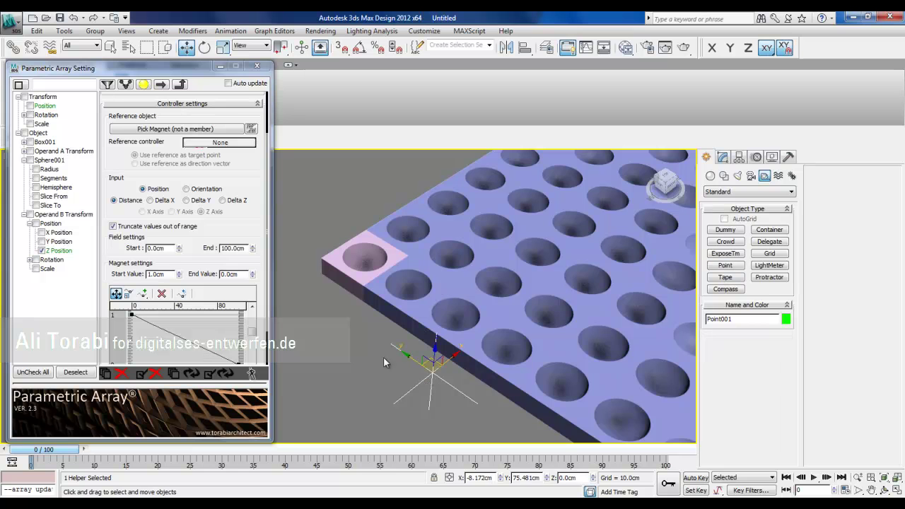
left_click(158, 132)
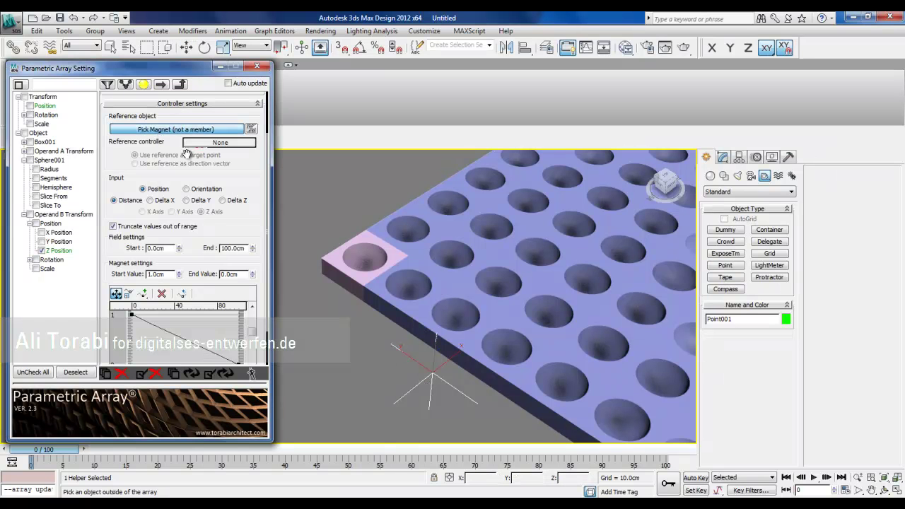
left_click(429, 375)
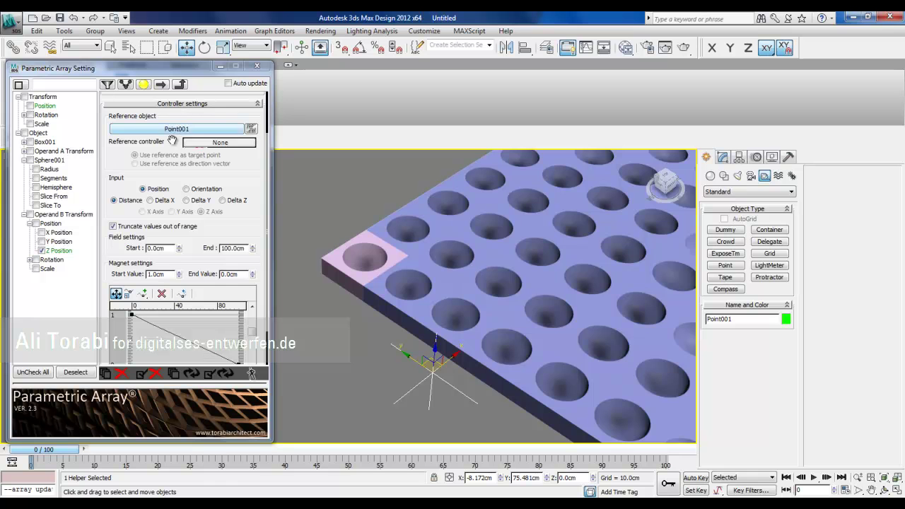
- Set the magnet Start Value to 8.0cm and update the array controllers
left_click_drag(119, 256, 118, 216)
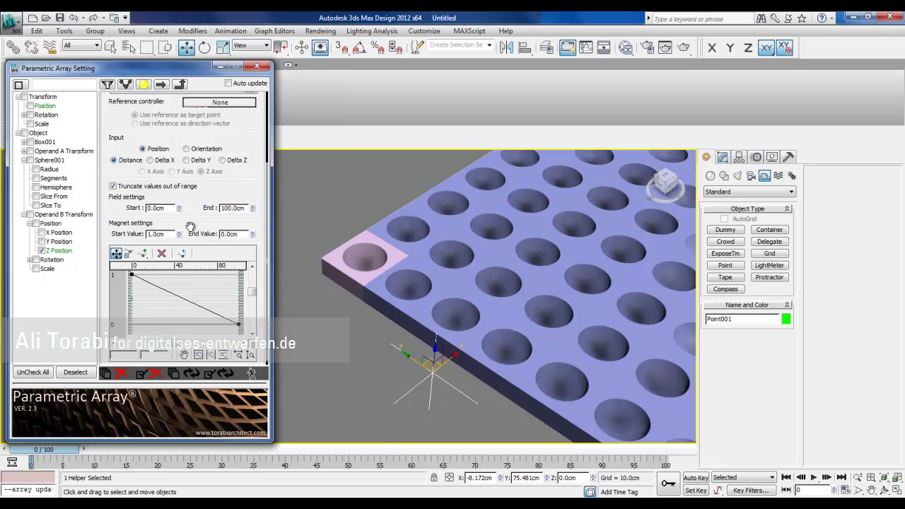
left_click_drag(190, 226, 189, 221)
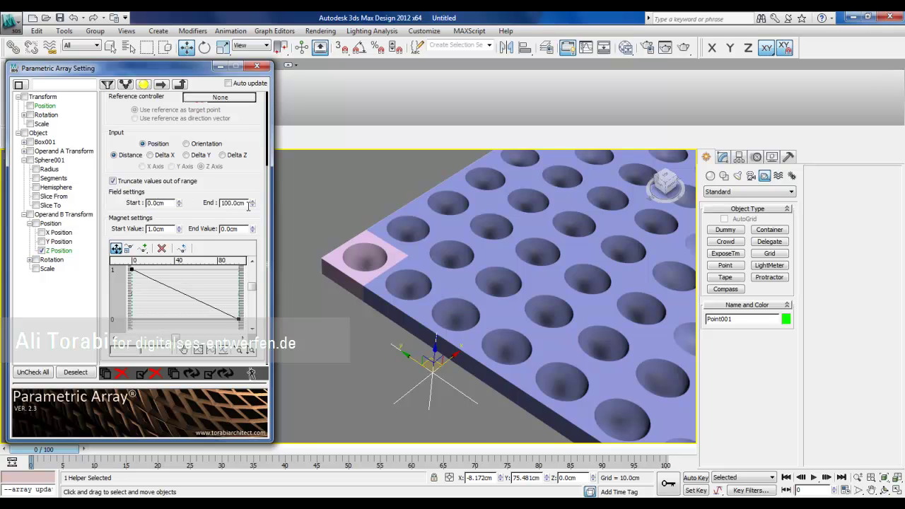
left_click_drag(249, 205, 203, 207)
left_click_drag(230, 229, 195, 230)
left_click_drag(169, 203, 138, 203)
left_click_drag(168, 229, 125, 229)
left_click(125, 227)
double_click(157, 229)
type("8")
key("Return")
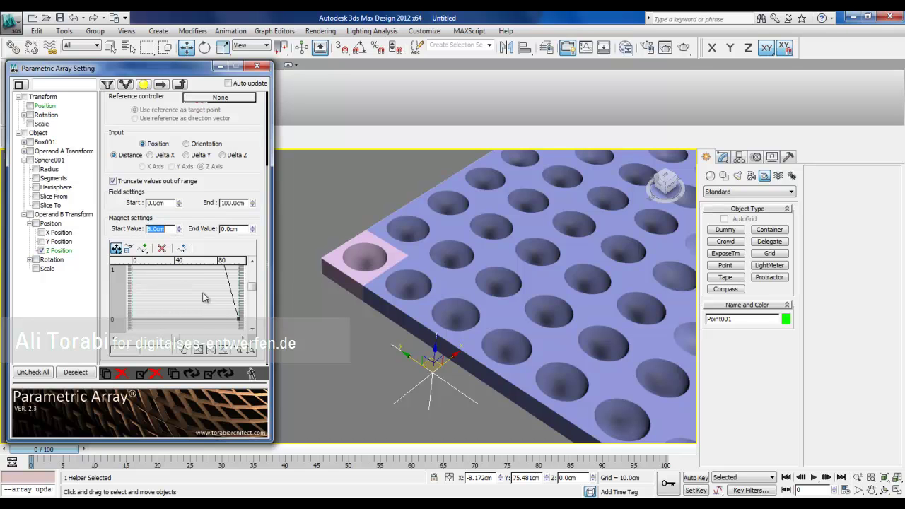
left_click(212, 376)
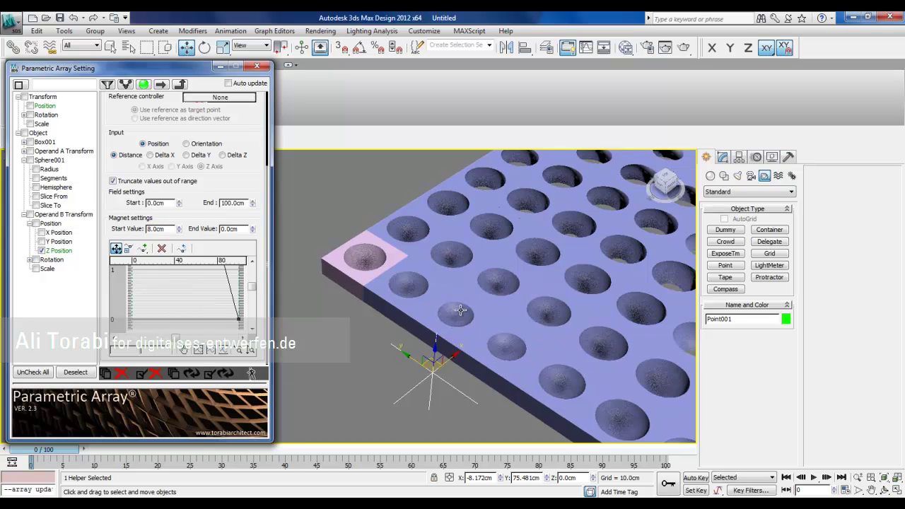
- Move Point001 along X then Y to the slab centre and update the controllers
scroll(455, 313, "down", 4)
scroll(455, 313, "down", 3)
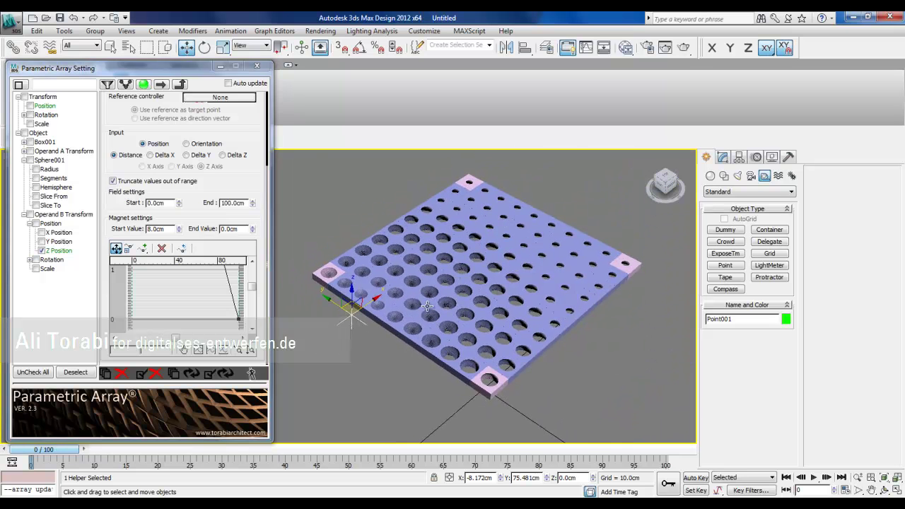
middle_click_drag(378, 311, 384, 320)
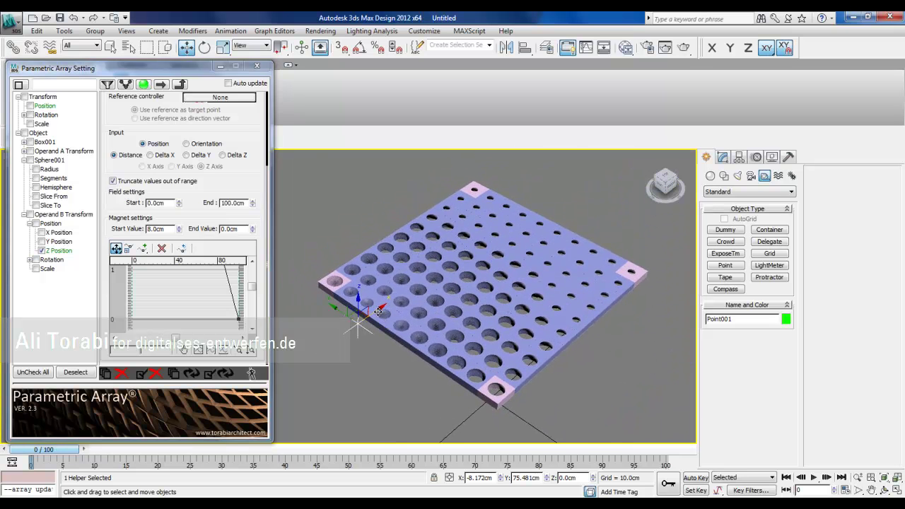
key("F5")
left_click_drag(378, 318, 494, 243)
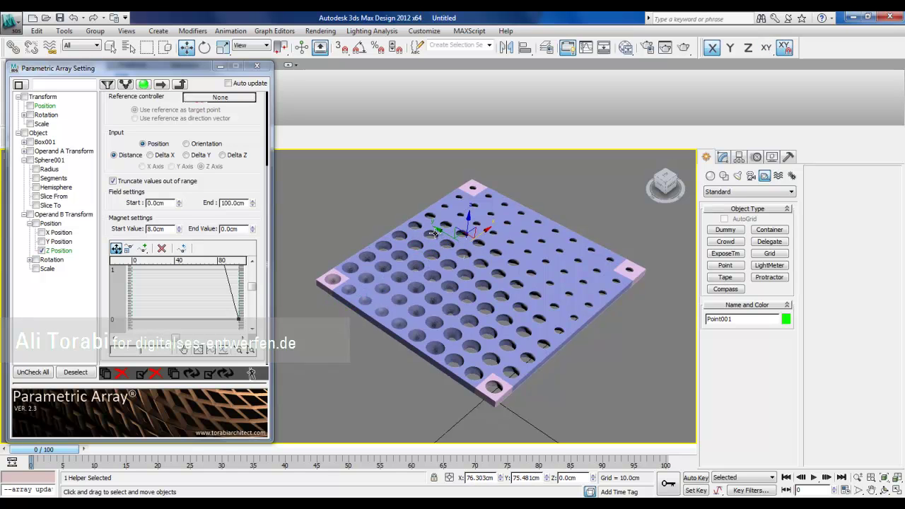
key("F6")
left_click_drag(436, 231, 471, 244)
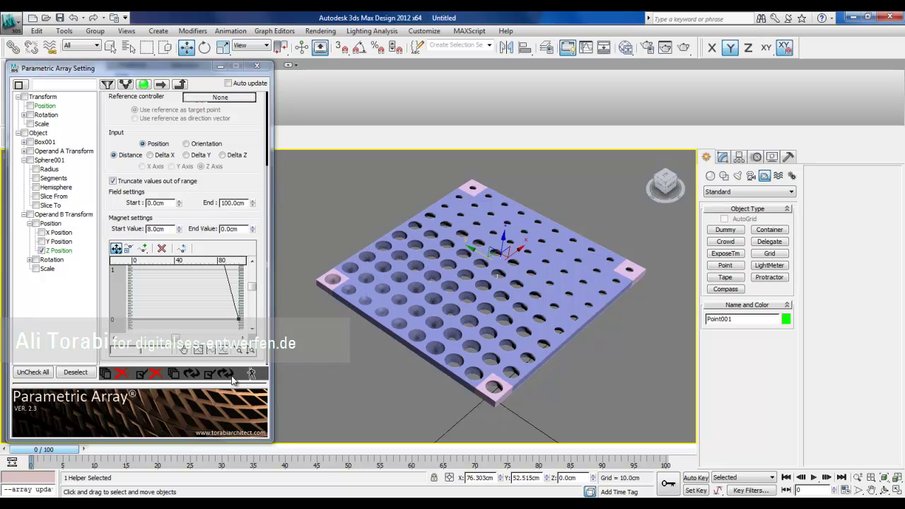
left_click(221, 376)
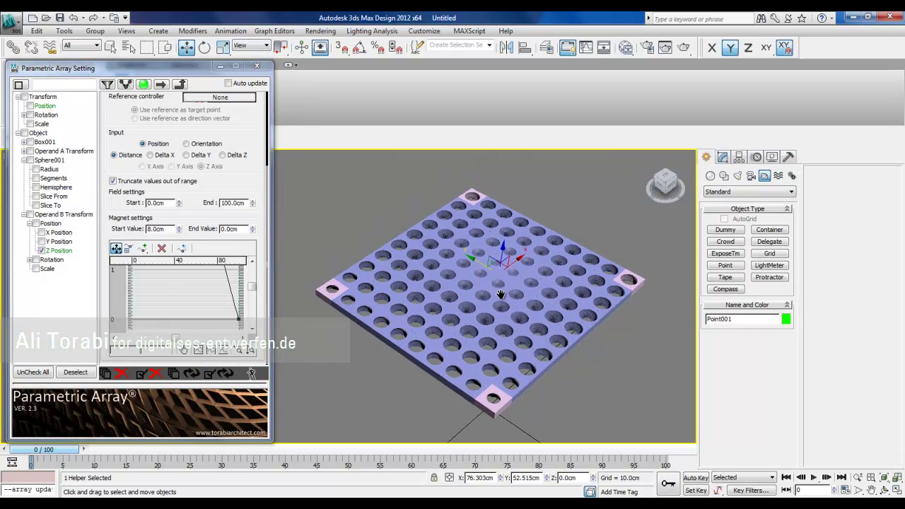
- Zoom, orbit and pan around the plate to inspect the graded hollows
scroll(499, 296, "up", 4)
scroll(499, 295, "down", 4)
middle_click_drag(461, 297, 531, 262, "alt")
scroll(506, 252, "up", 2)
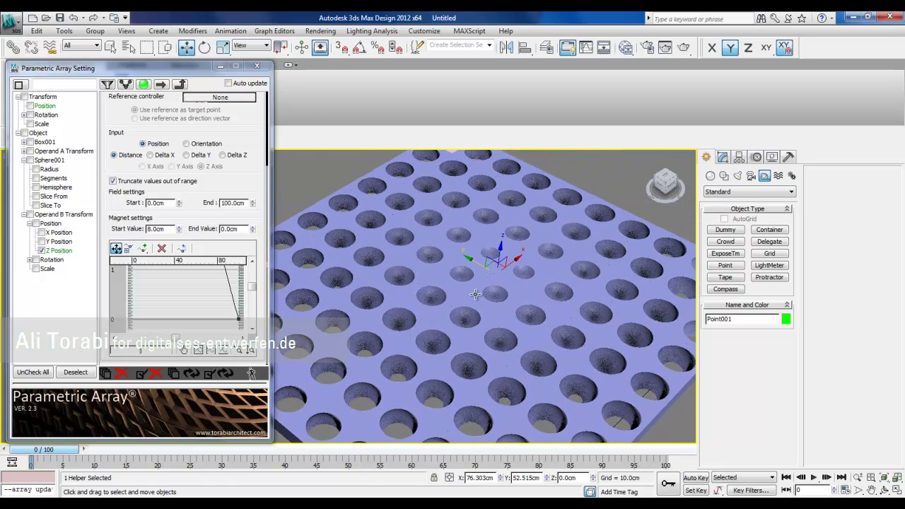
scroll(555, 274, "up", 4)
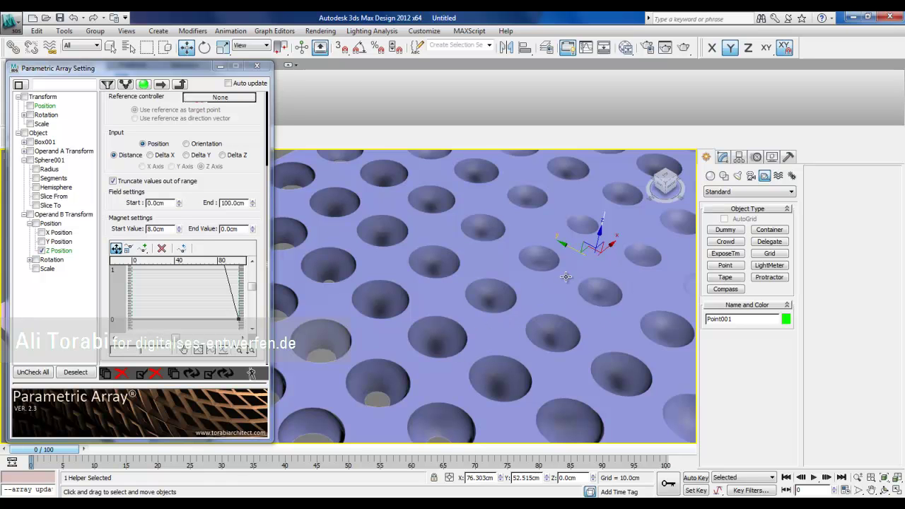
scroll(559, 268, "down", 3)
middle_click_drag(552, 284, 573, 255)
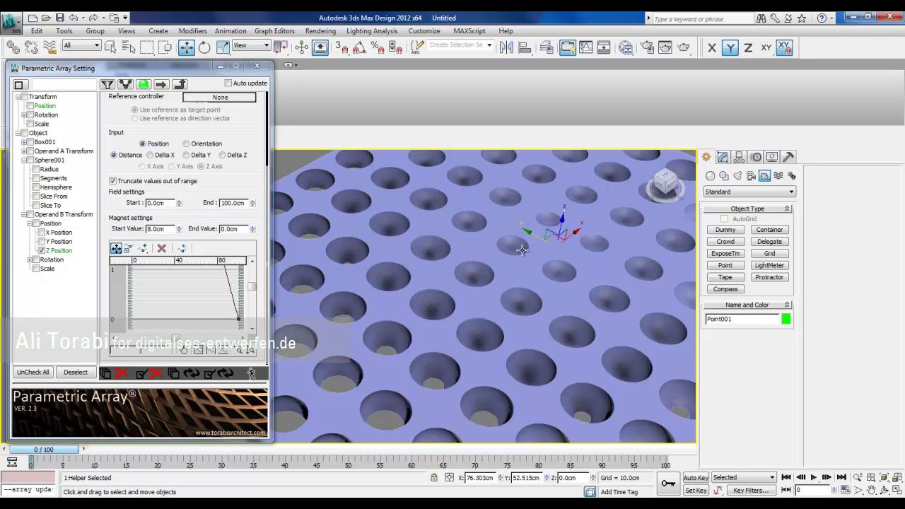
scroll(526, 281, "down", 3)
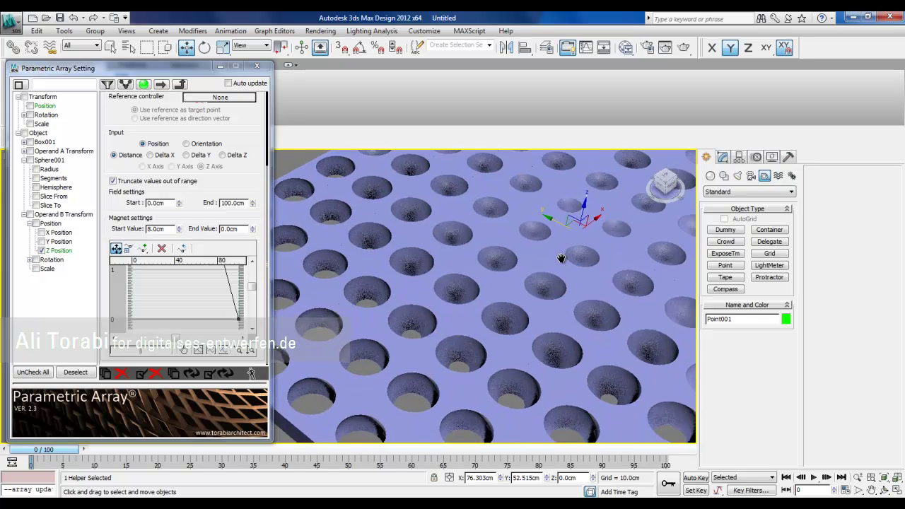
middle_click_drag(462, 315, 506, 291)
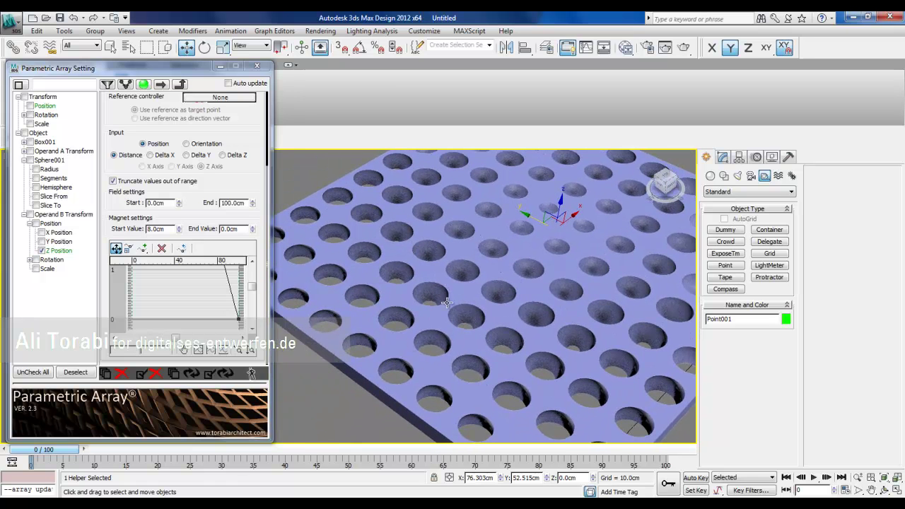
mouse_move(515, 286)
middle_mouse_down("alt")
mouse_move(482, 311)
mouse_move(515, 302)
middle_mouse_up("alt")
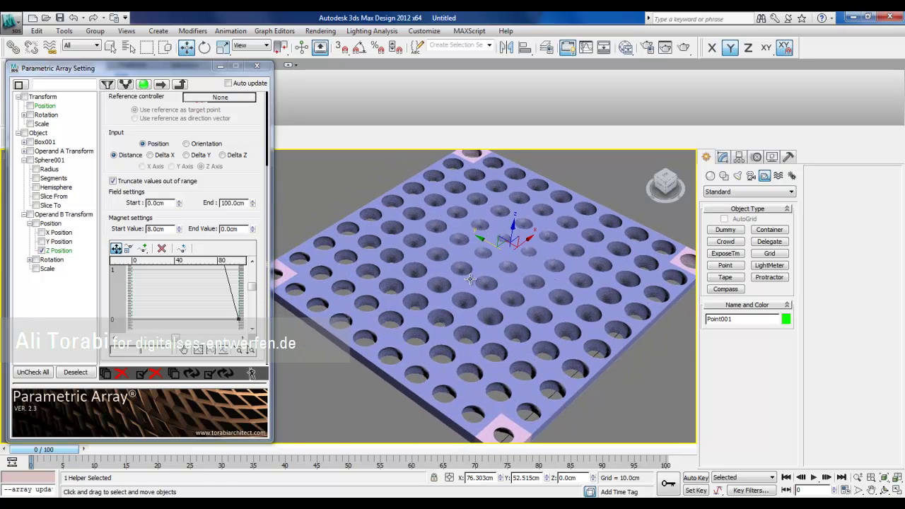
mouse_move(468, 300)
middle_mouse_down()
mouse_move(480, 290)
mouse_move(461, 302)
mouse_move(453, 292)
middle_mouse_up()
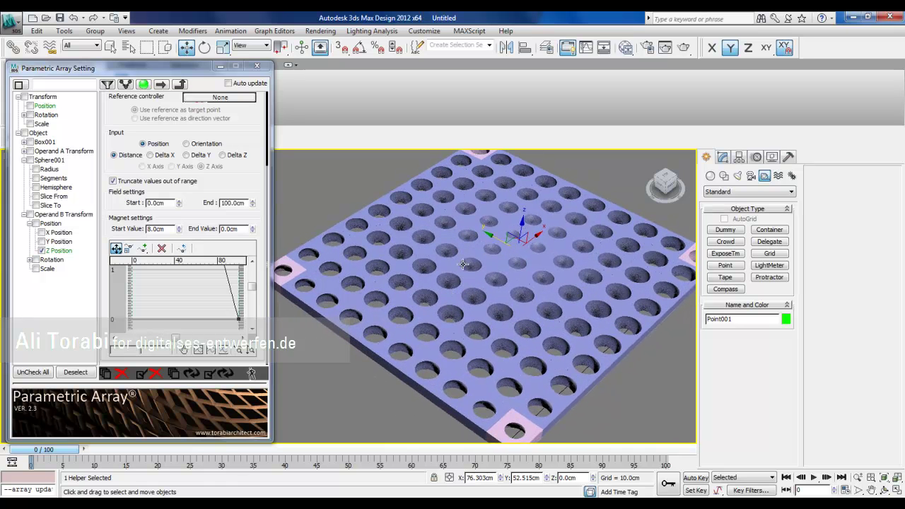